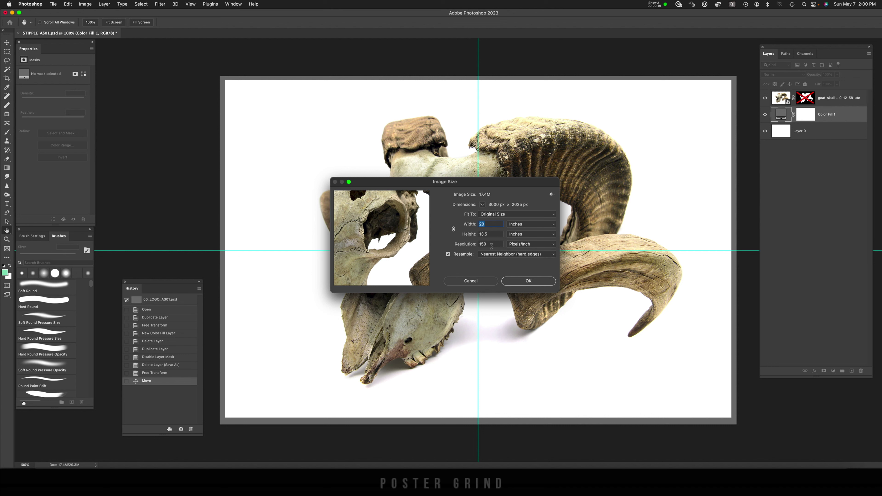
Cancel Image Size, re-enable the skull layer's mask, and hide the guides
key(Escape)
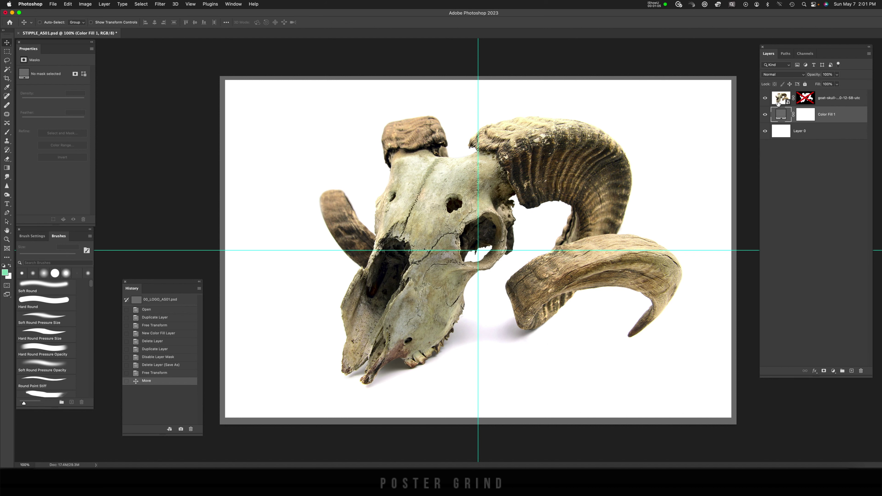
shift+click(804, 100)
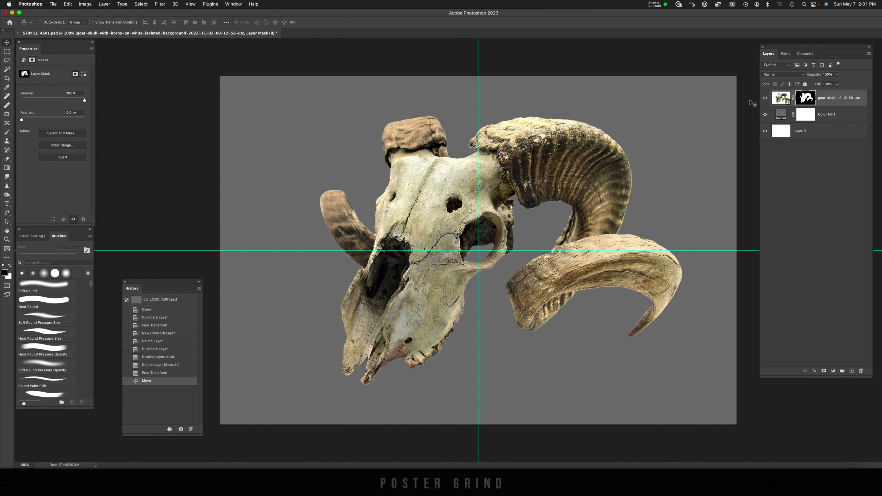
key(super+semicolon)
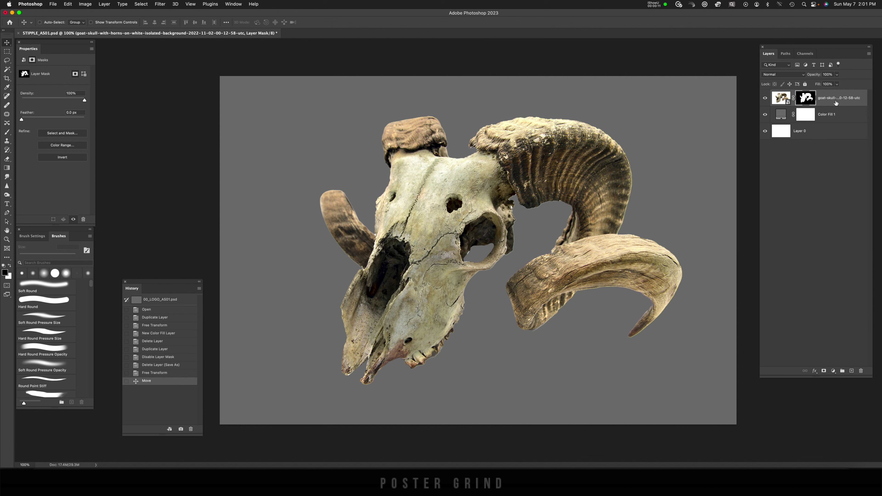
Convert the skull layer to a smart object and apply Hue/Saturation with Saturation −100
right_click(836, 103)
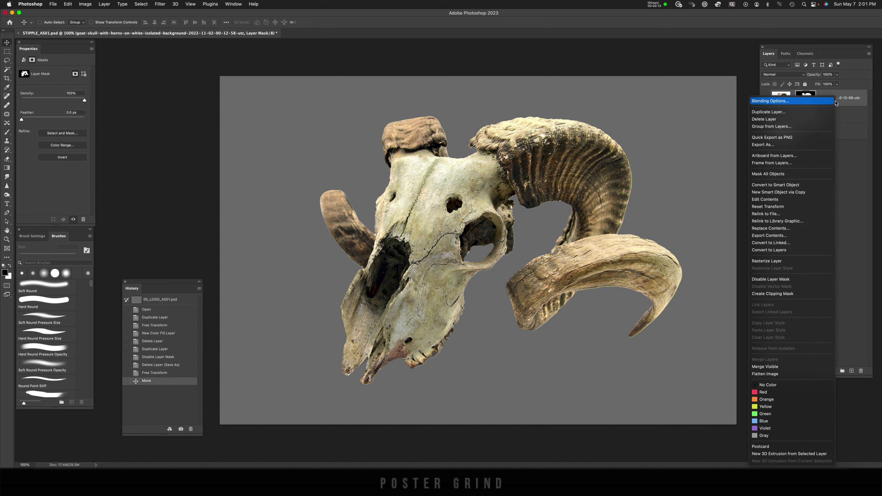
click(795, 185)
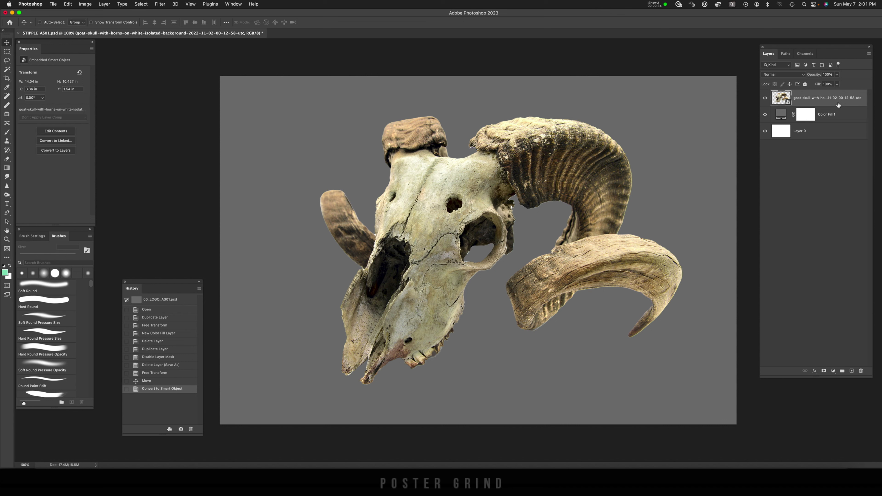
key(super+u)
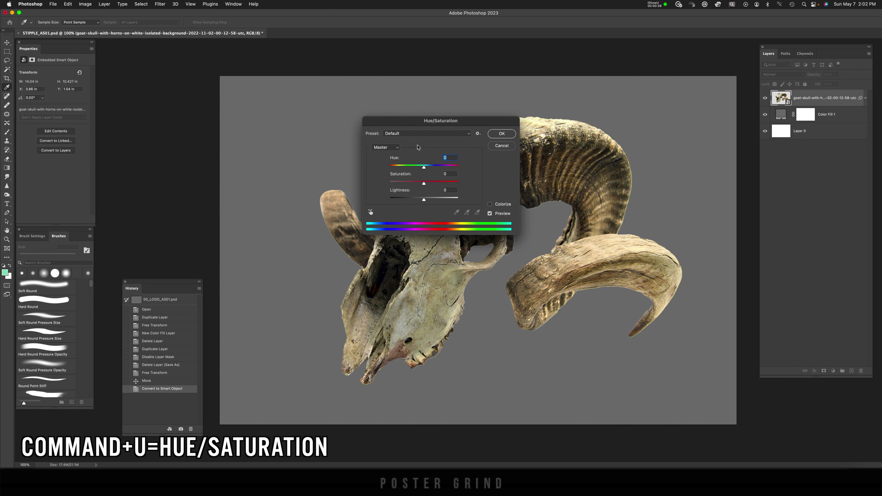
drag(424, 186, 381, 182)
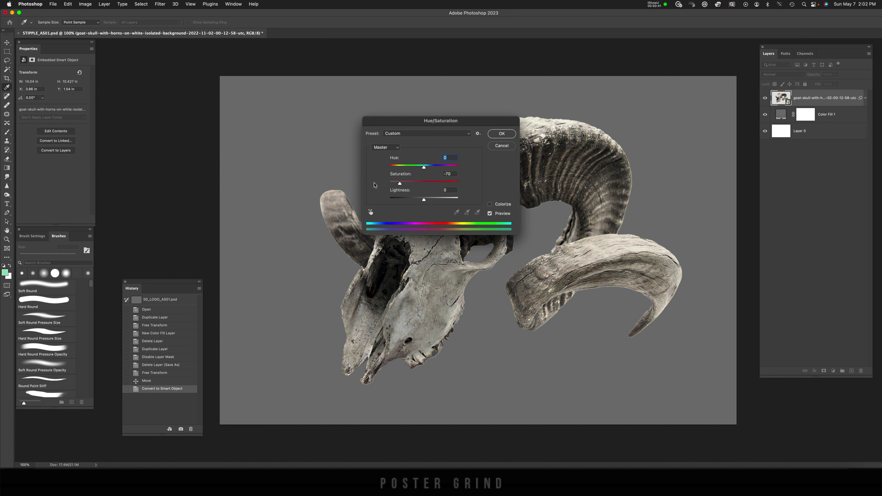
click(502, 135)
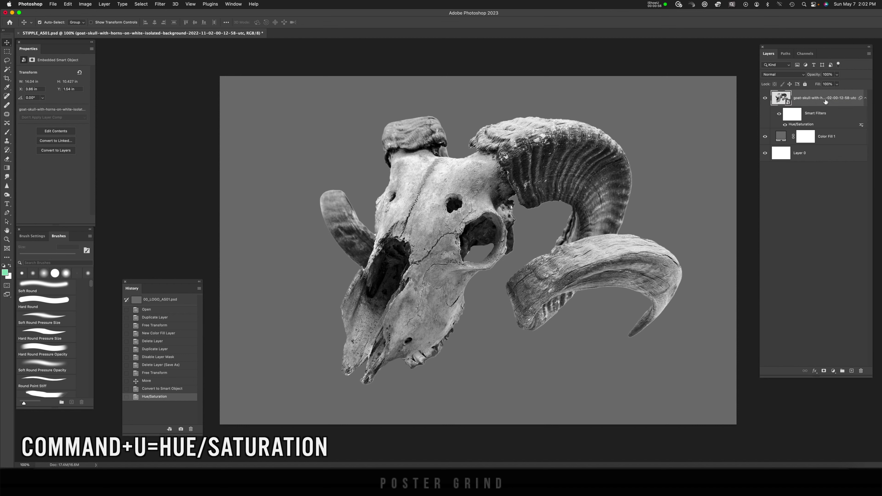
Apply a Curves S-curve to the skull, raising highlights and lowering shadows
key(super+m)
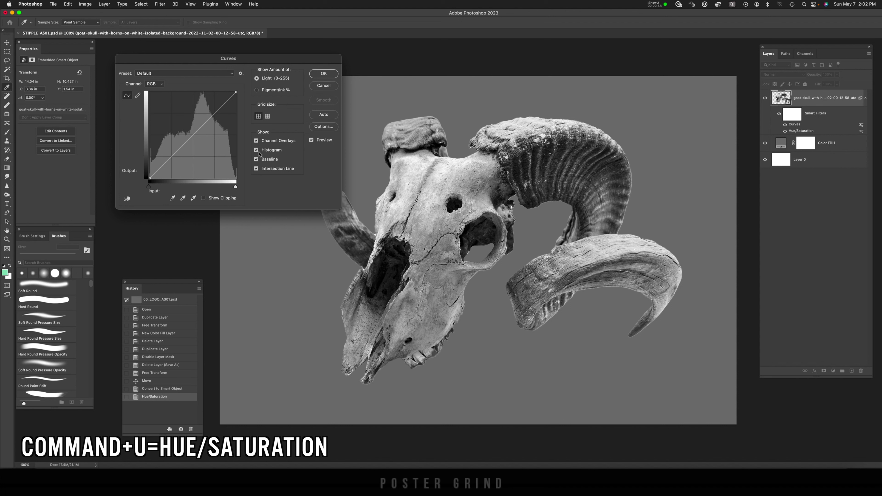
drag(218, 110, 213, 106)
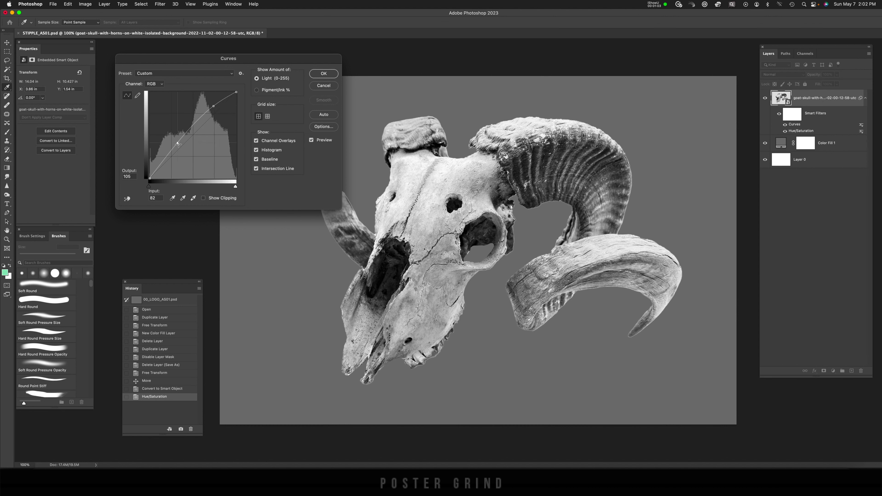
drag(181, 144, 188, 156)
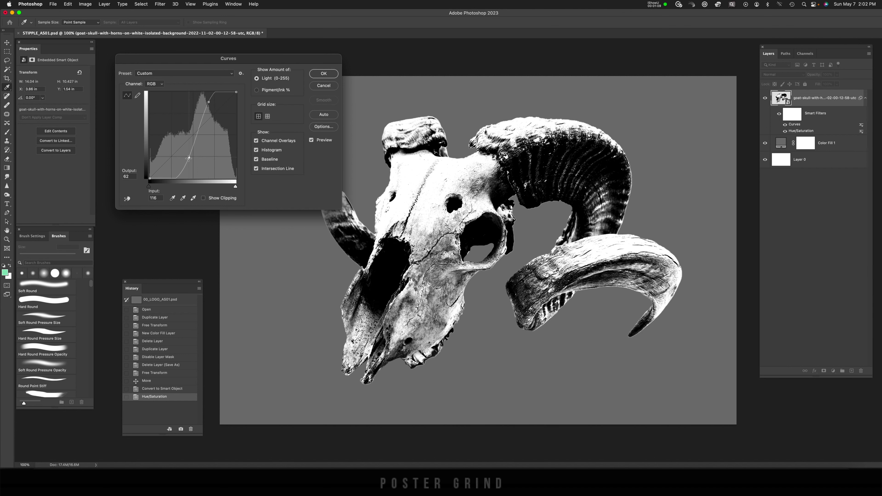
click(324, 74)
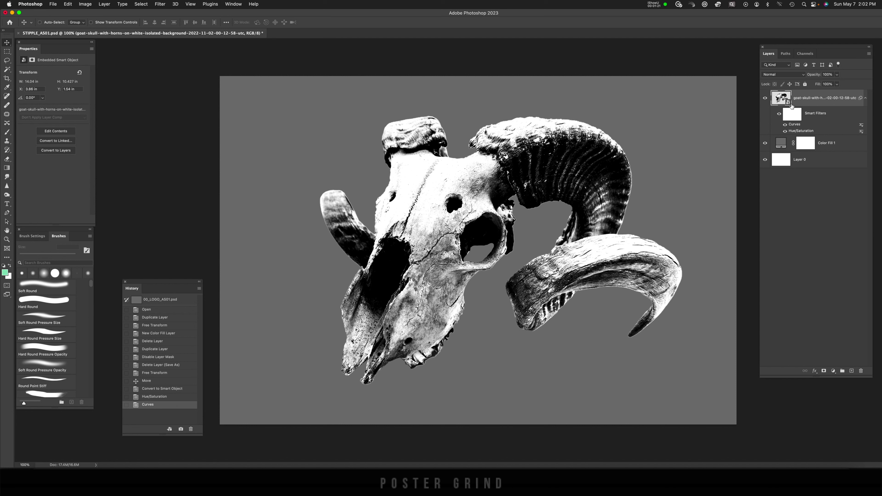
Apply Surface Blur to the skull with Radius 10 px and Threshold 25 levels
click(164, 4)
mouse_move(209, 93)
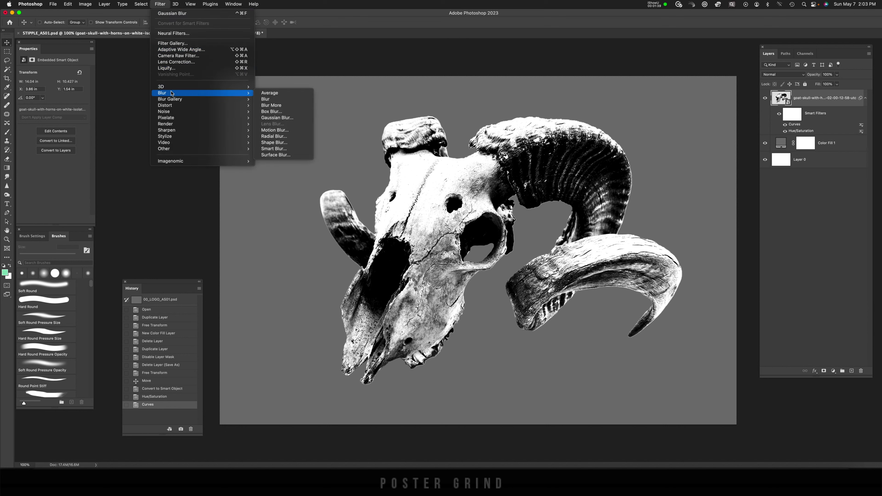
click(276, 155)
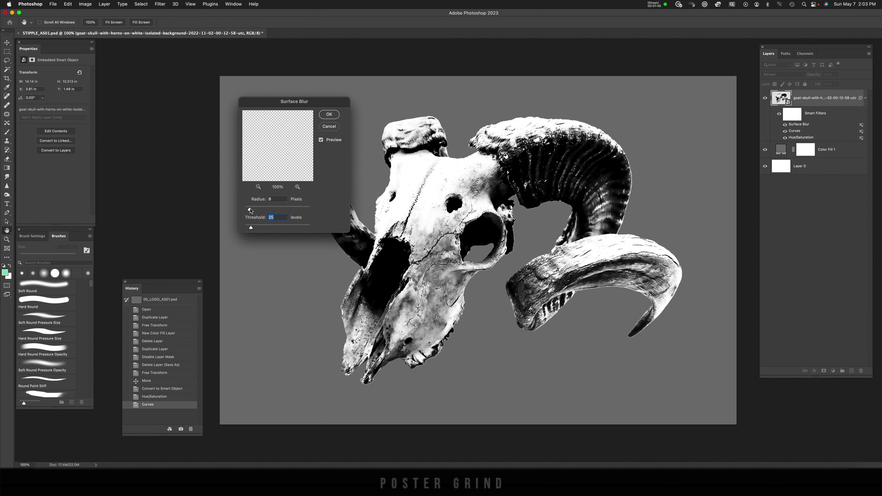
click(255, 199)
click(280, 217)
click(329, 115)
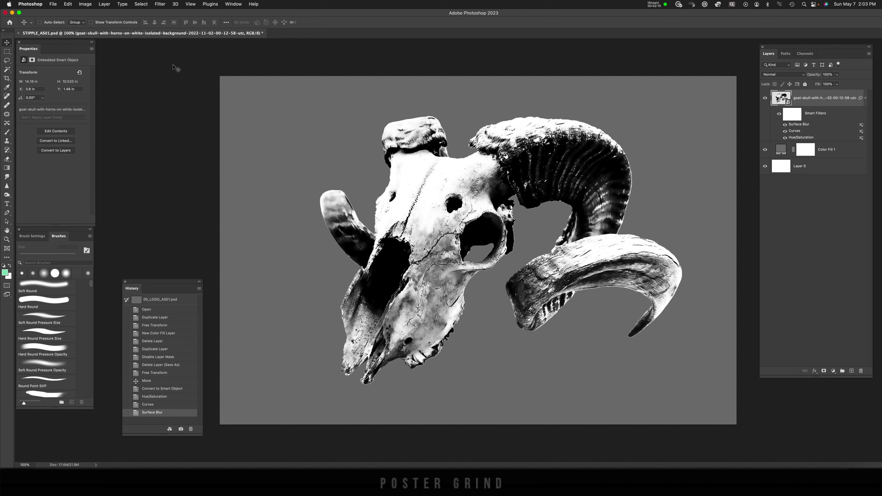
Set Image Size resolution to 40 pixels/inch, then zoom in on the smaller skull
click(89, 7)
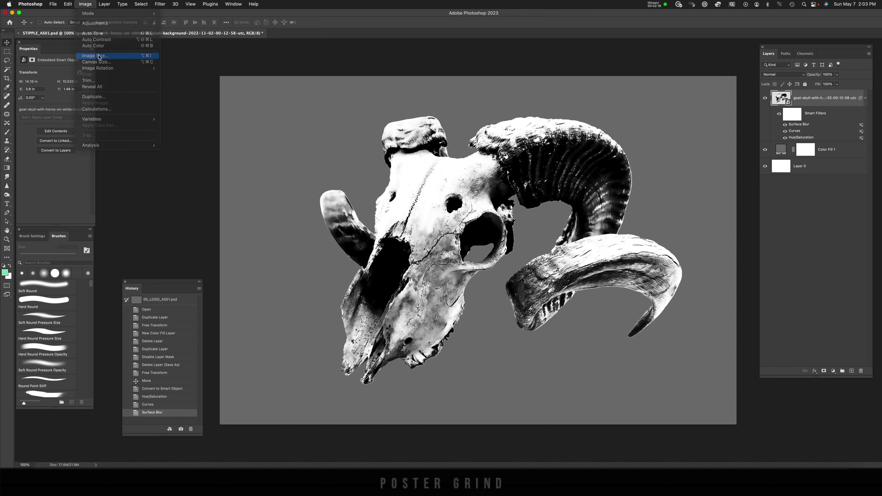
click(93, 54)
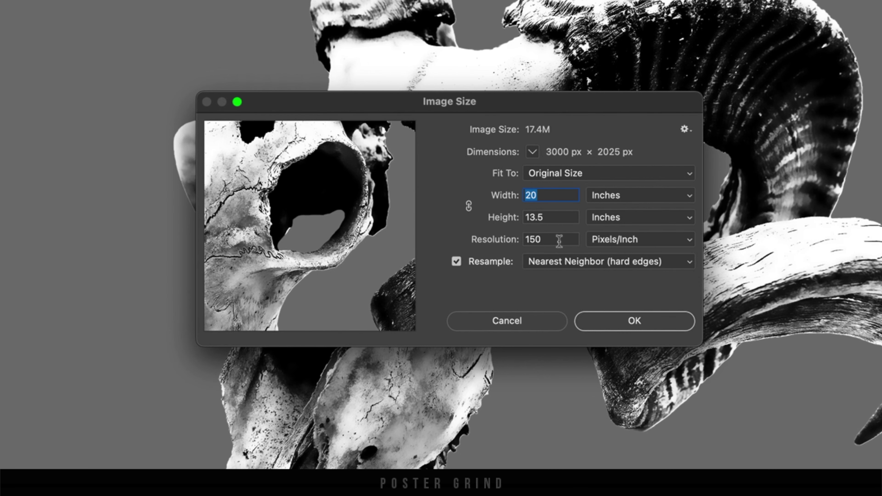
click(561, 242)
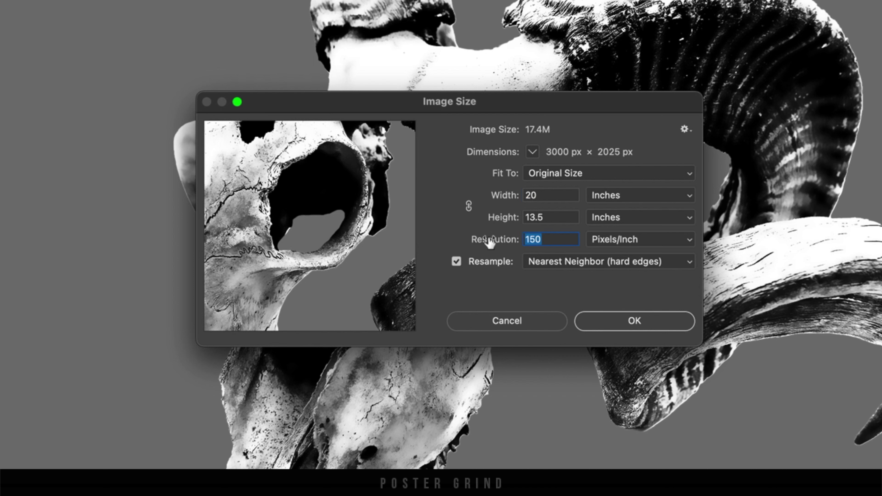
text(40)
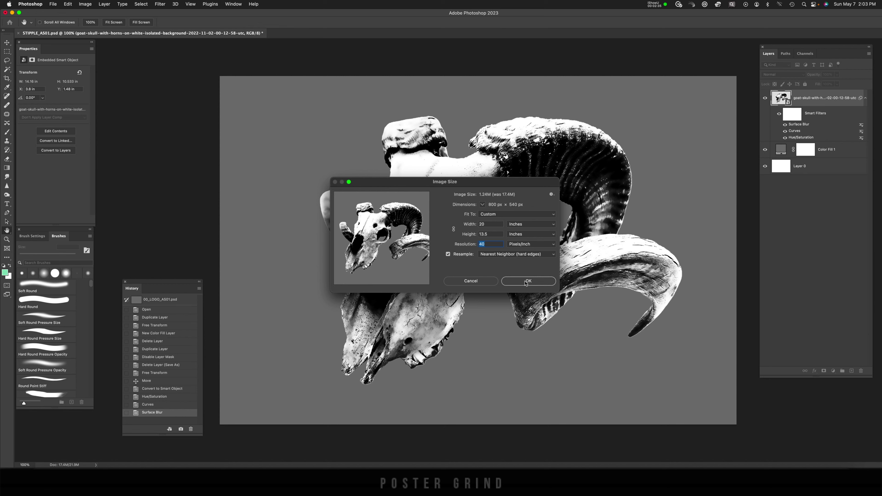
click(526, 282)
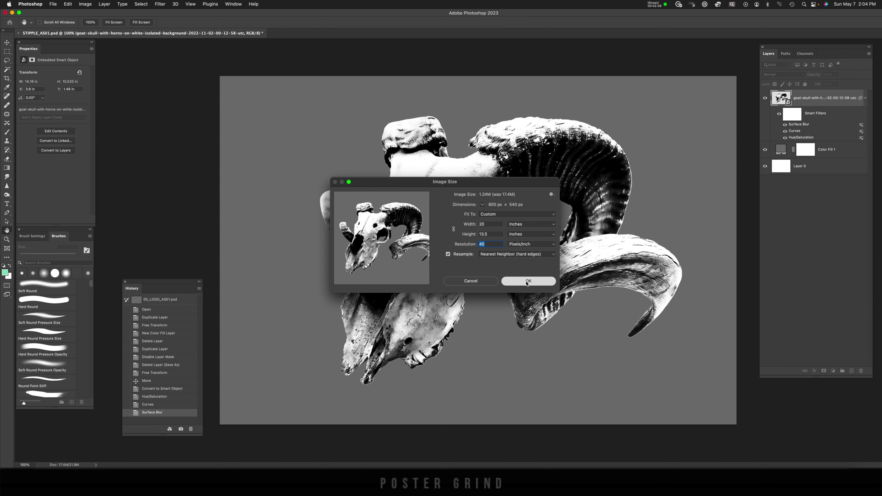
key(super+equal)
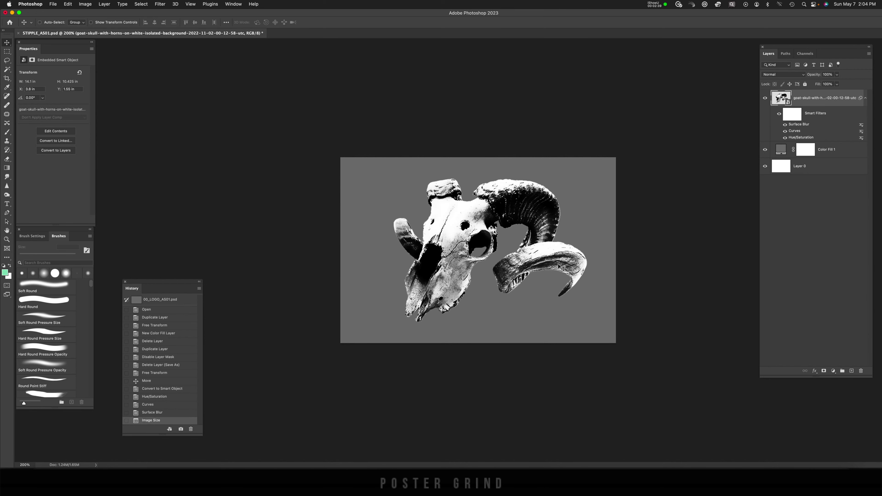
key(super+equal)
key(super+equal)
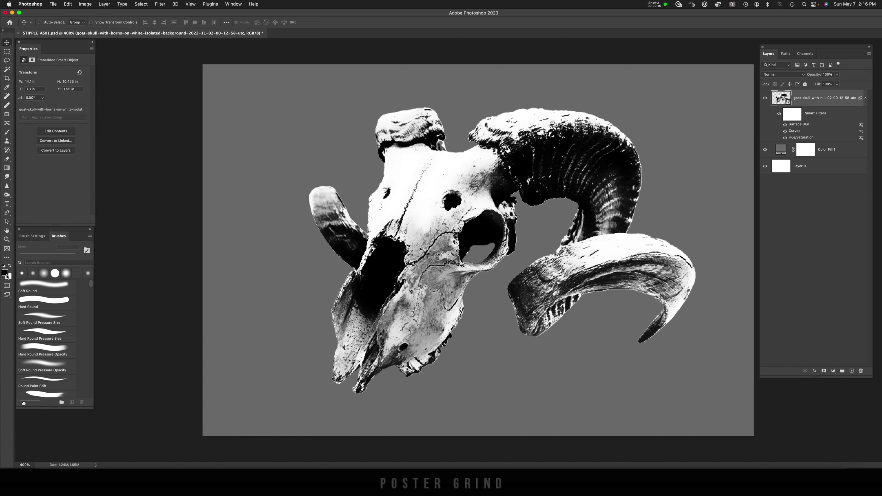
Open the Filter Gallery on the skull with the Grain texture selected
click(162, 3)
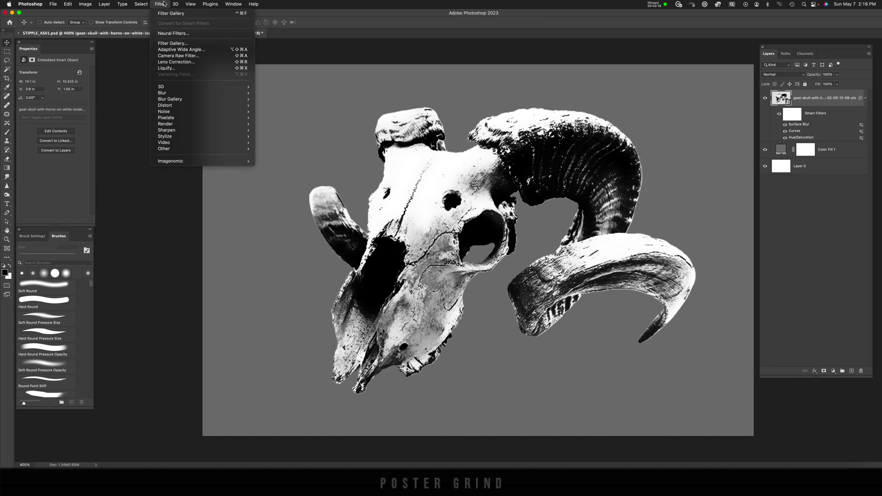
click(187, 44)
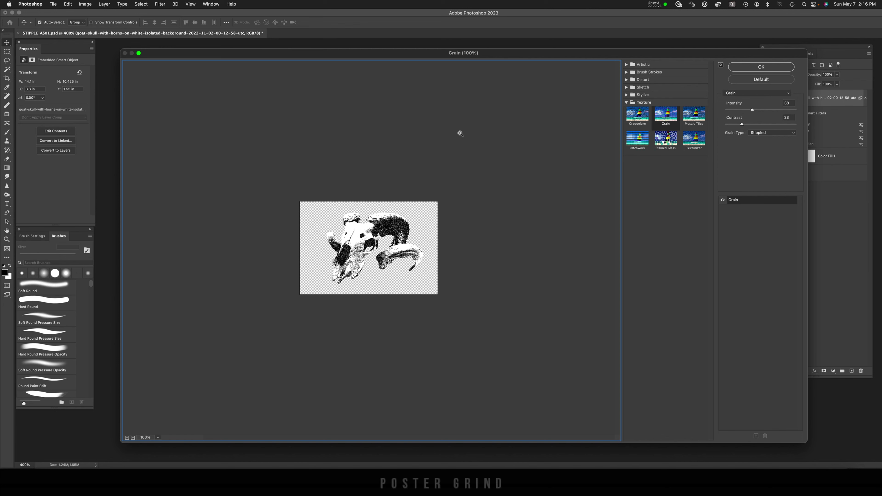
key(super+equal)
key(super+equal)
key(super+equal)
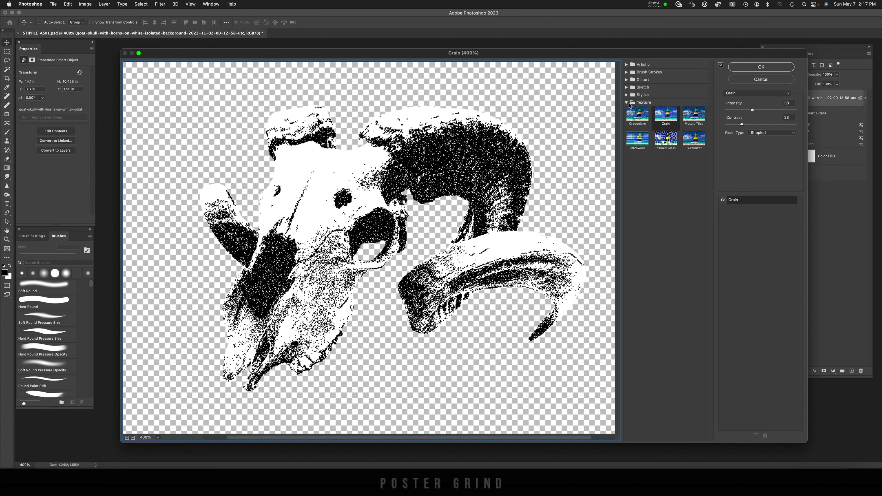
click(665, 118)
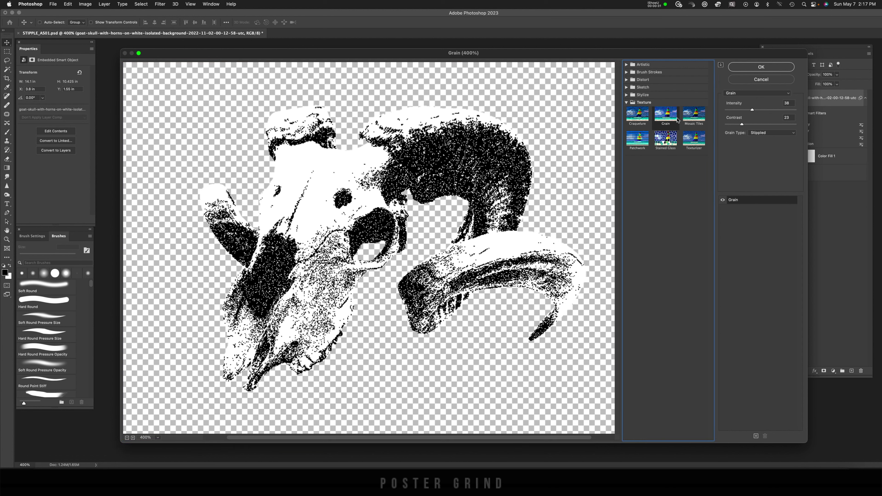
Compare the Regular, Soft and Contrasty grain types, then return to Stippled
click(766, 133)
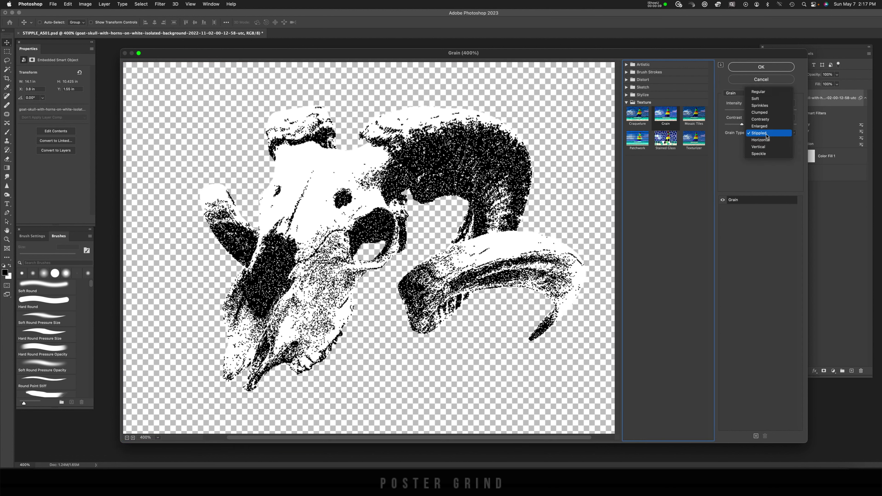
click(768, 92)
click(768, 133)
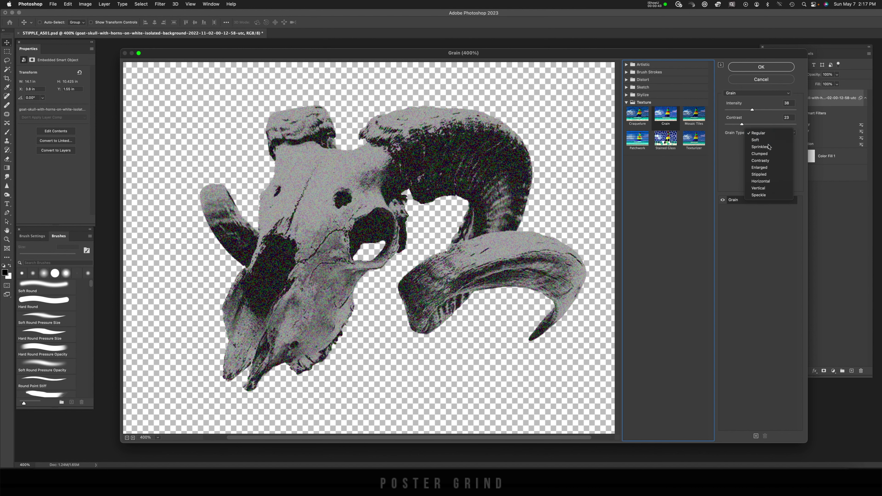
click(762, 140)
click(766, 133)
click(766, 153)
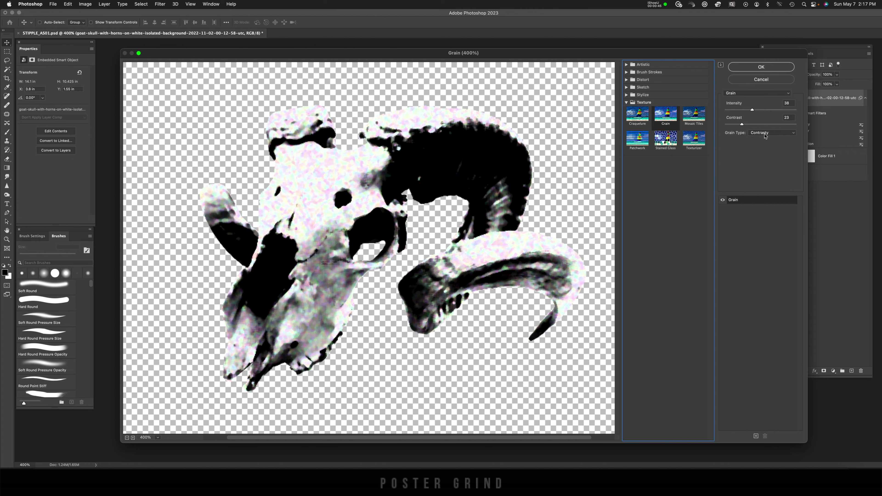
click(767, 133)
click(764, 146)
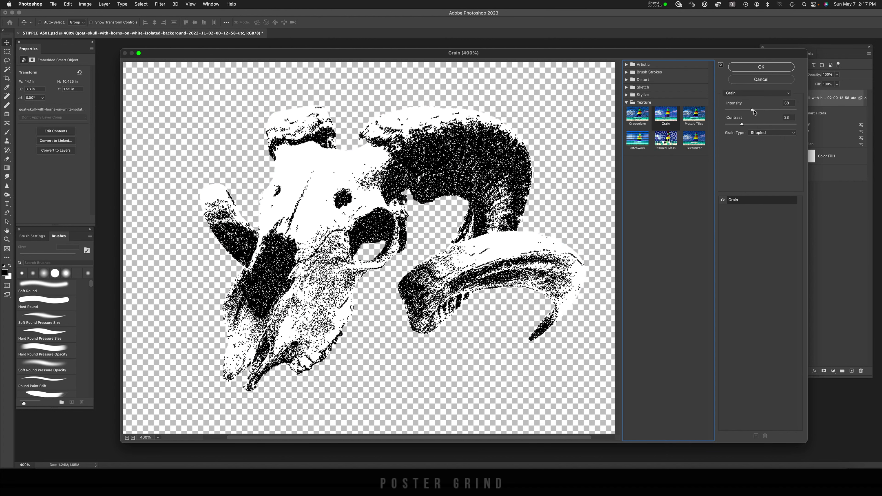
Apply Stippled grain with Intensity 38 and Contrast 23
mouse_move(753, 110)
mouse_down()
mouse_move(769, 112)
mouse_move(761, 112)
mouse_up()
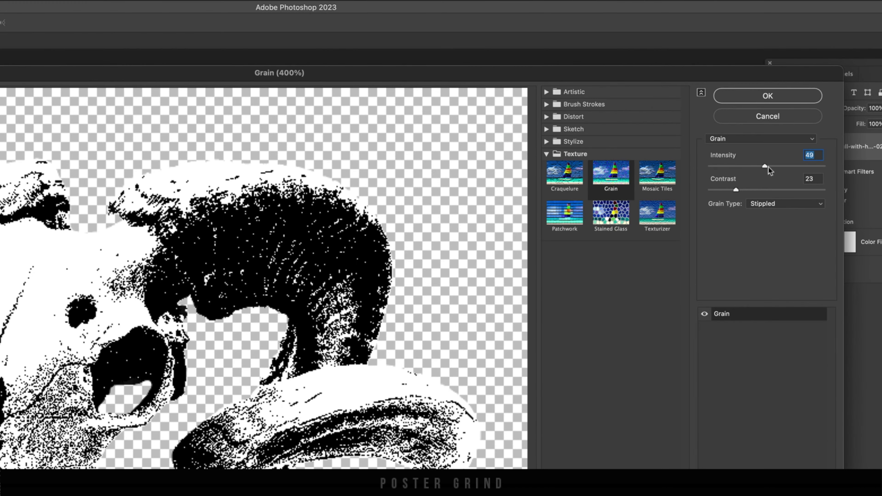
text(38)
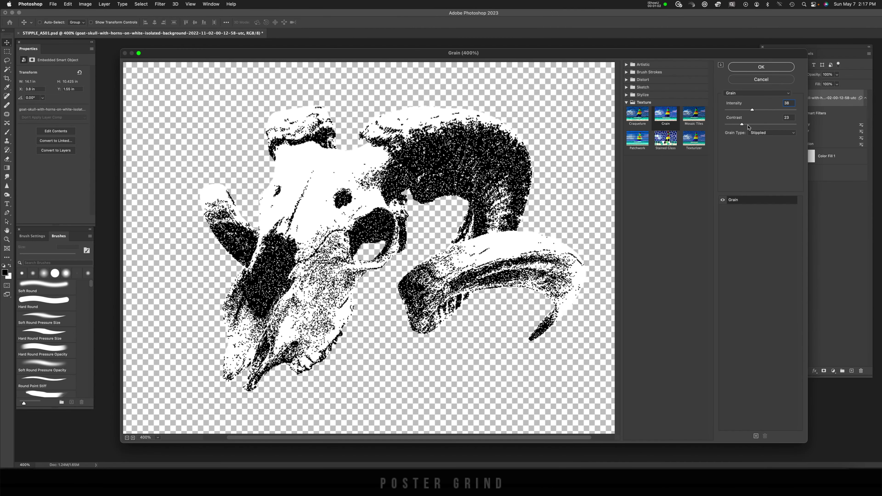
click(760, 67)
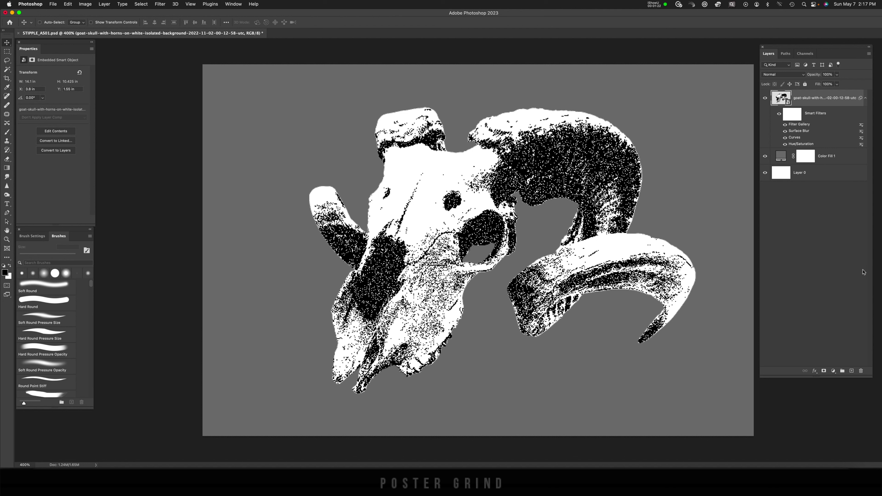
Add a white (ffffff) Color Fill 2 layer and convert it to a smart object
click(833, 371)
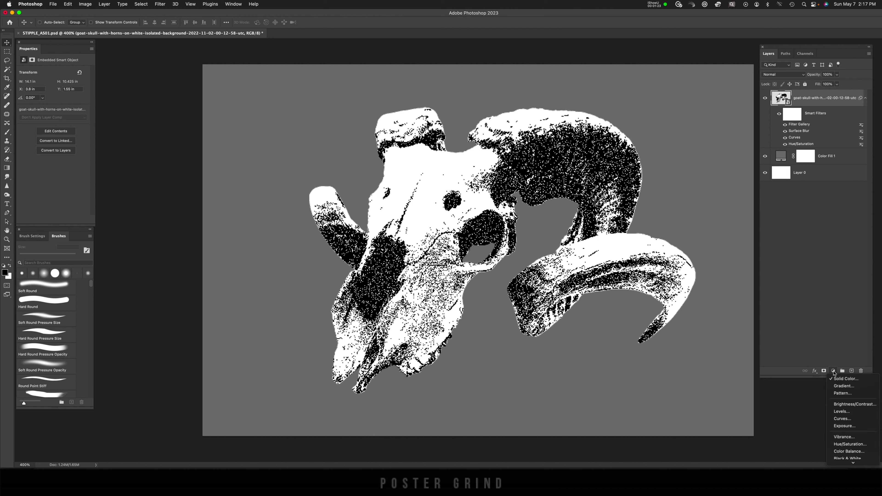
click(838, 379)
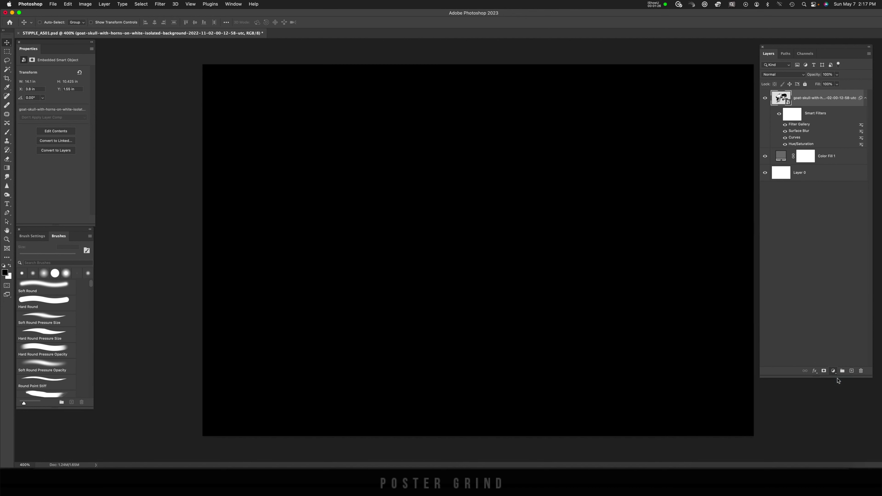
click(674, 122)
click(674, 121)
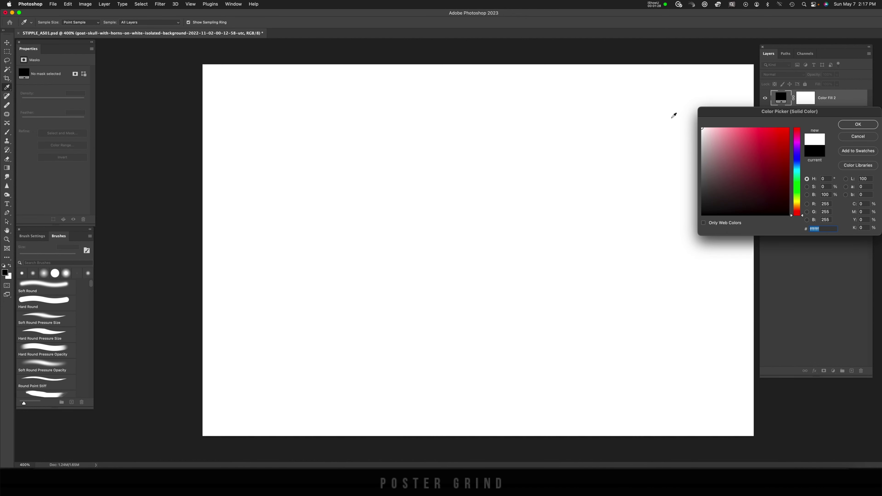
click(857, 125)
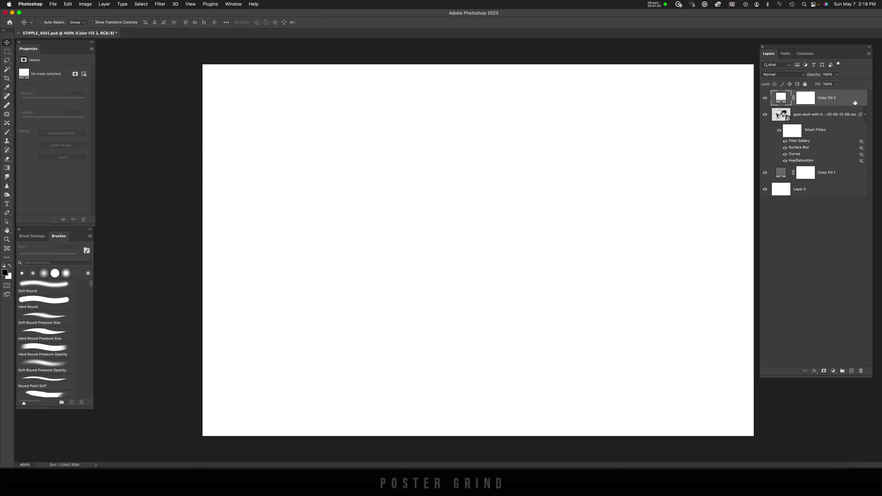
right_click(854, 102)
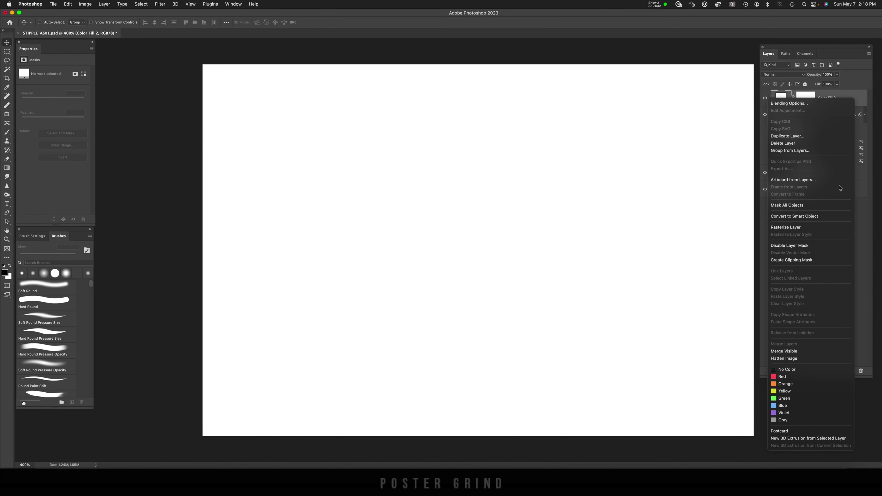
click(824, 216)
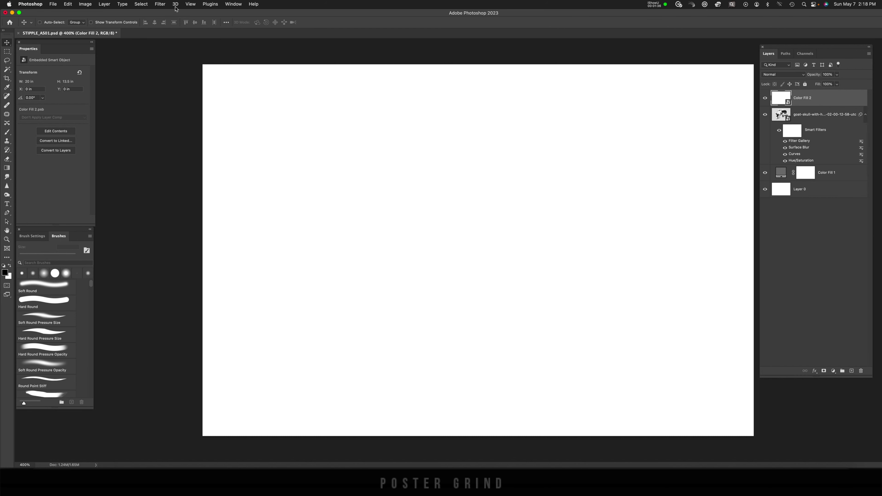
Apply Filter Gallery Stippled Grain to Color Fill 2 with Intensity 53 and Contrast 27
click(160, 4)
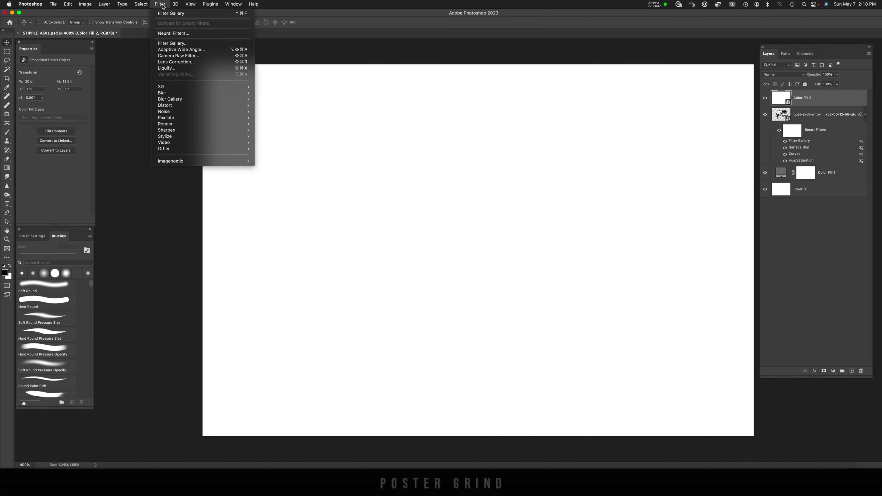
click(177, 43)
key(super+equal)
key(super+equal)
click(669, 120)
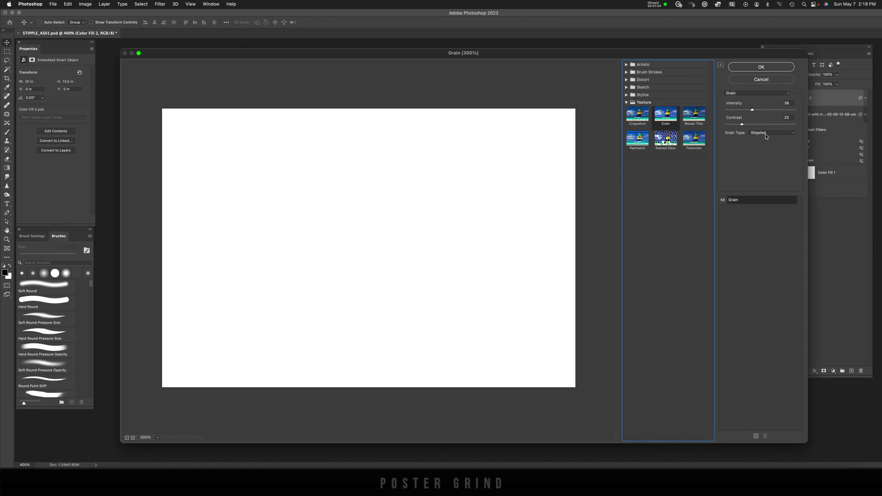
drag(754, 111, 803, 127)
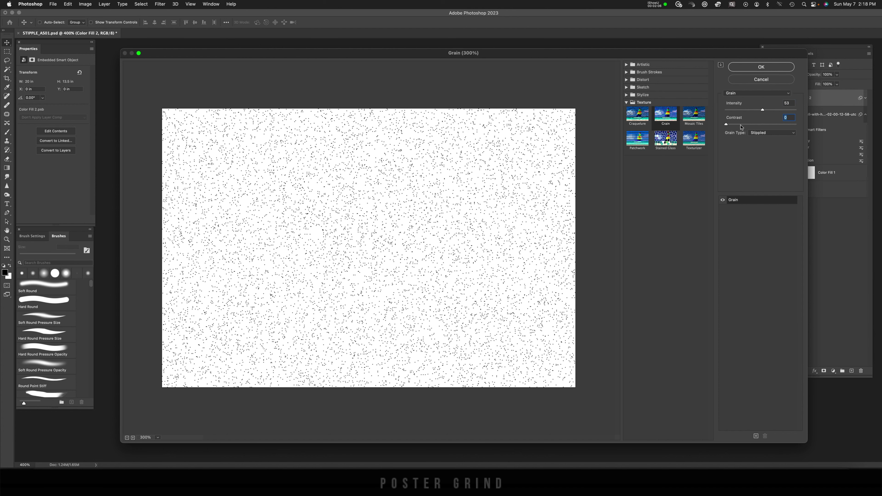
mouse_move(741, 128)
mouse_down()
mouse_move(791, 127)
mouse_move(744, 131)
mouse_up()
click(770, 68)
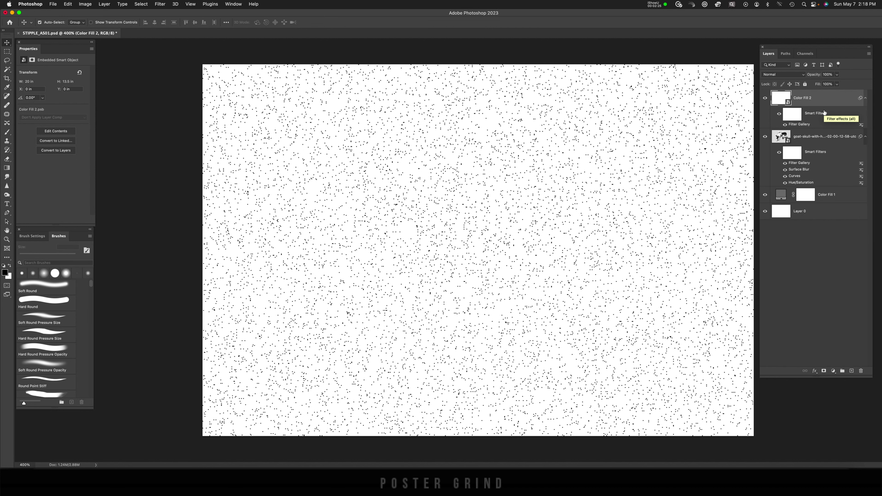
Clip Color Fill 2 to the skull layer and set its blend mode to Darken
key(super+alt+g)
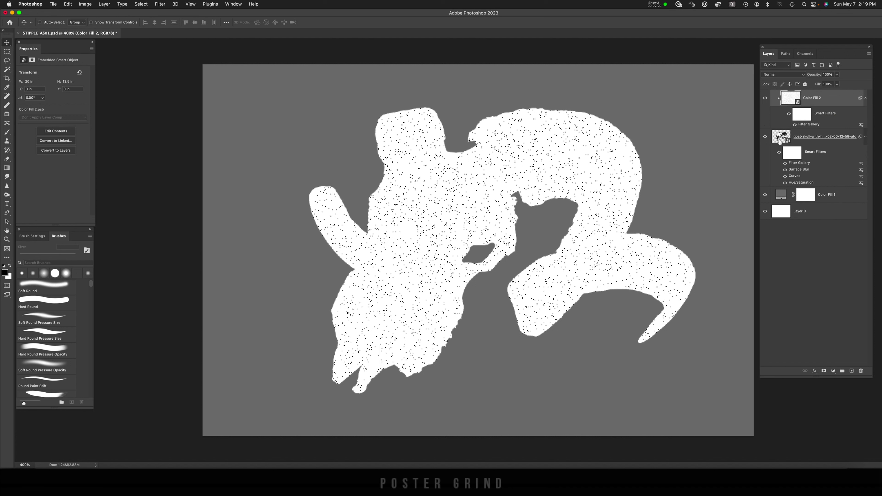
click(786, 77)
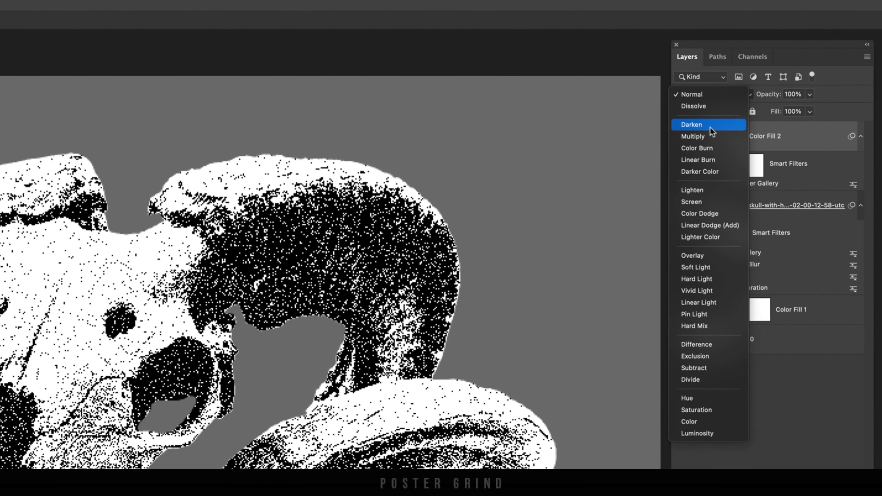
click(727, 119)
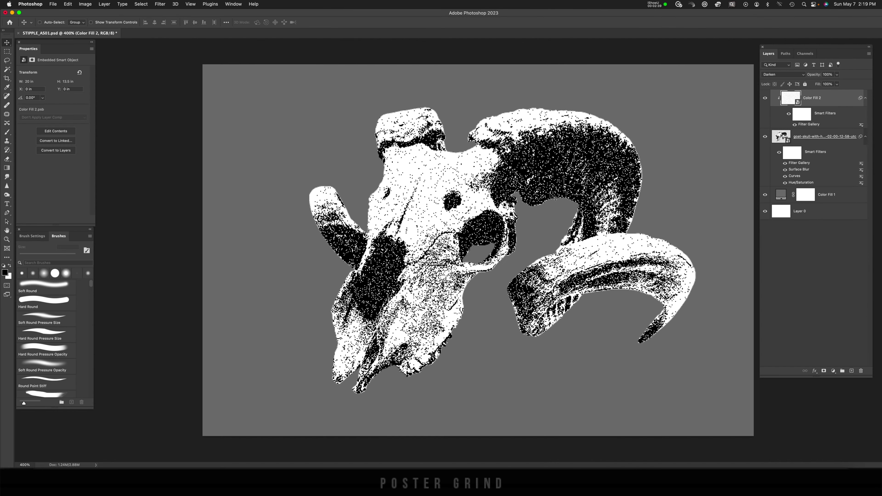
Change the Color Fill 1 background colour to black
click(781, 197)
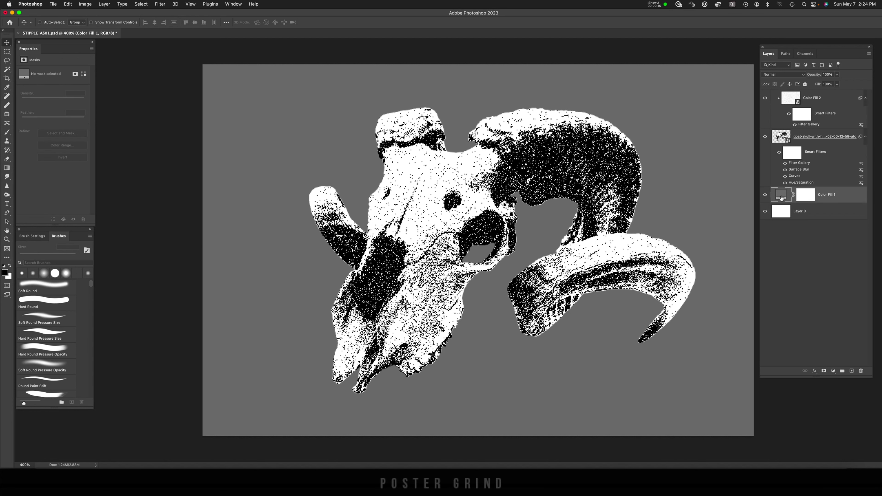
double_click(781, 196)
drag(740, 190, 663, 236)
key(Return)
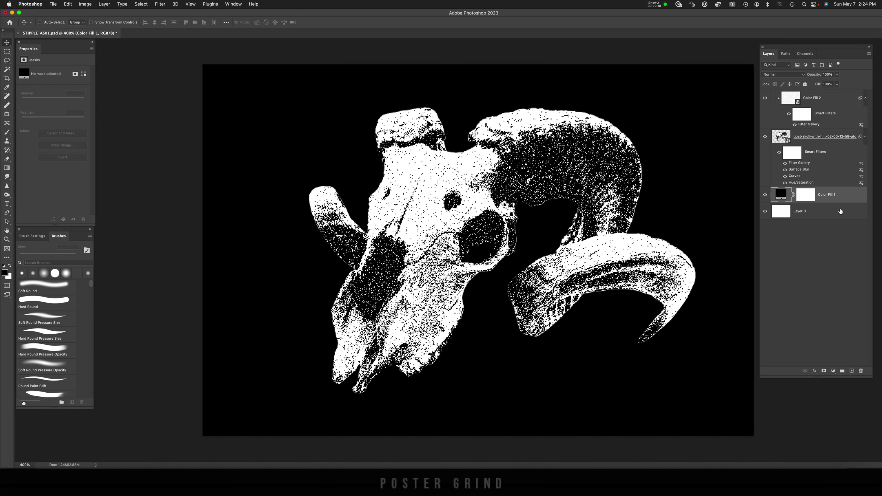
Add a 90° white-to-black Gradient Fill 1 layer and hide Color Fill 1
click(832, 371)
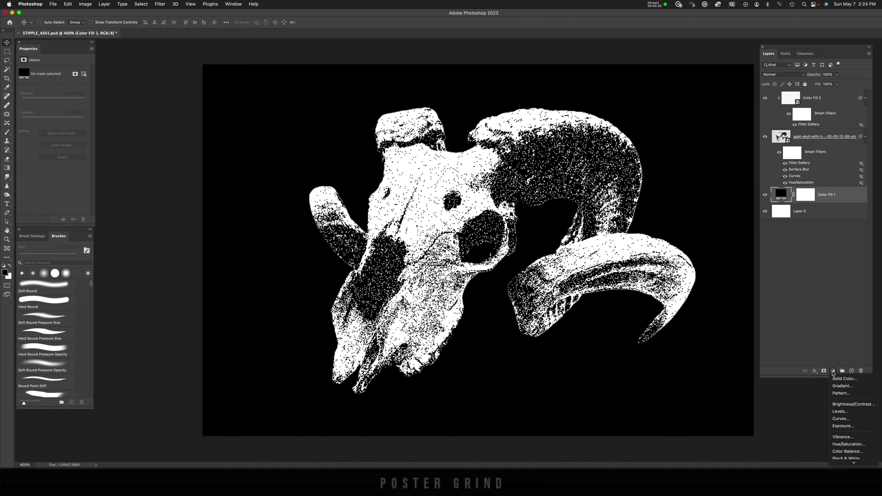
click(841, 386)
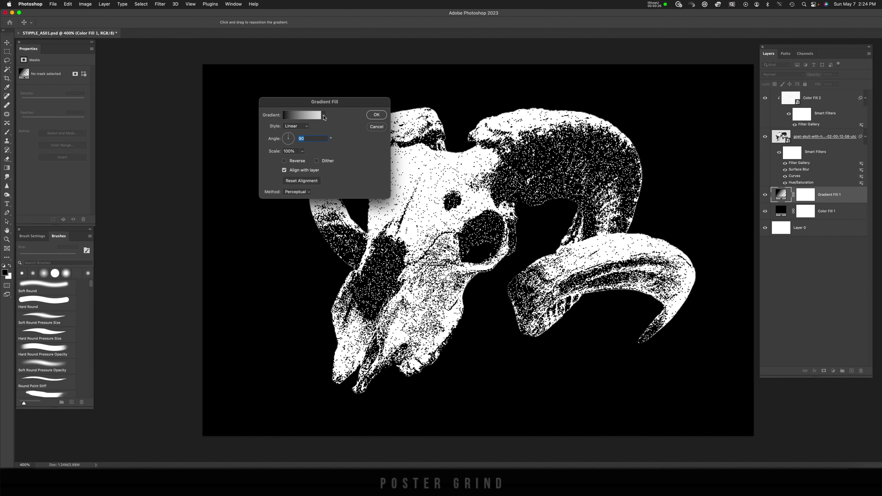
click(306, 120)
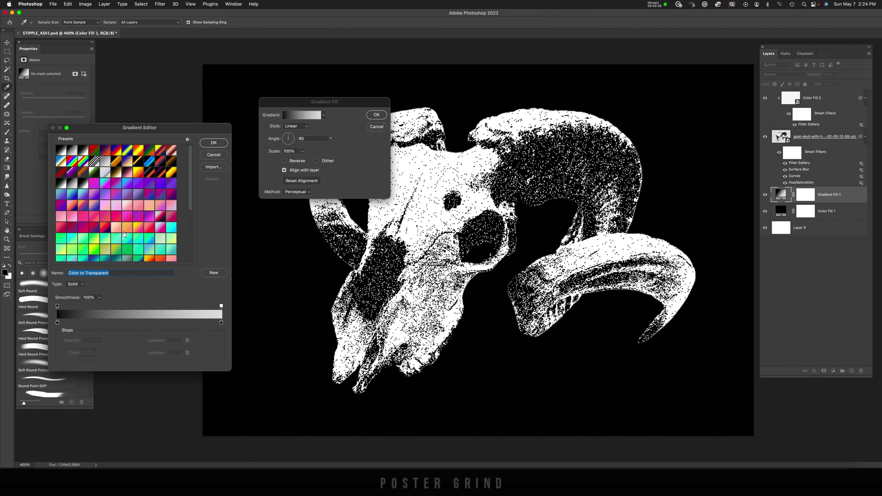
click(57, 323)
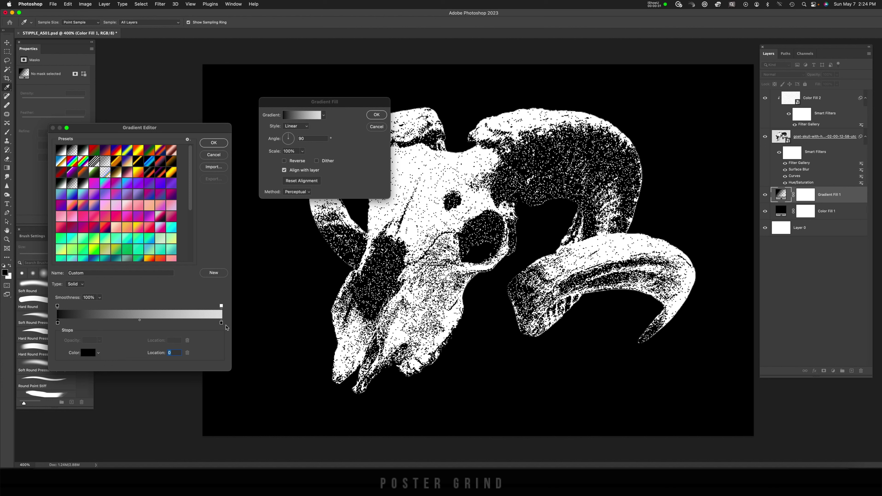
click(220, 143)
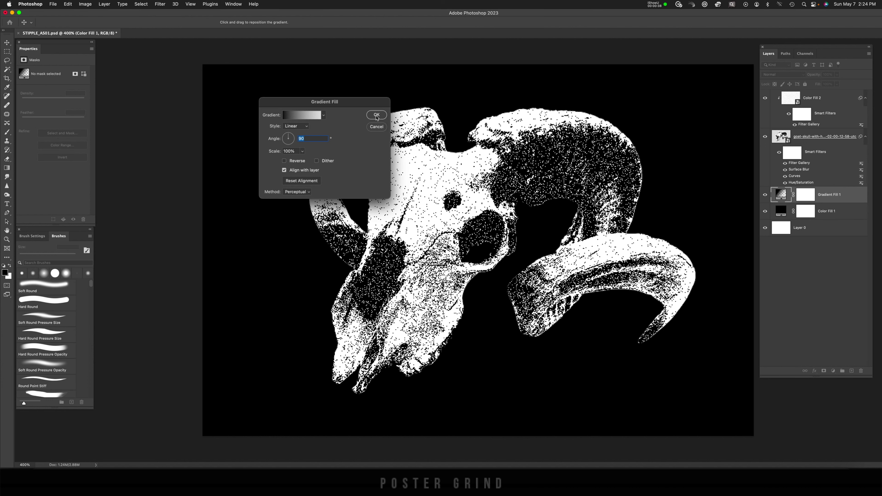
click(374, 117)
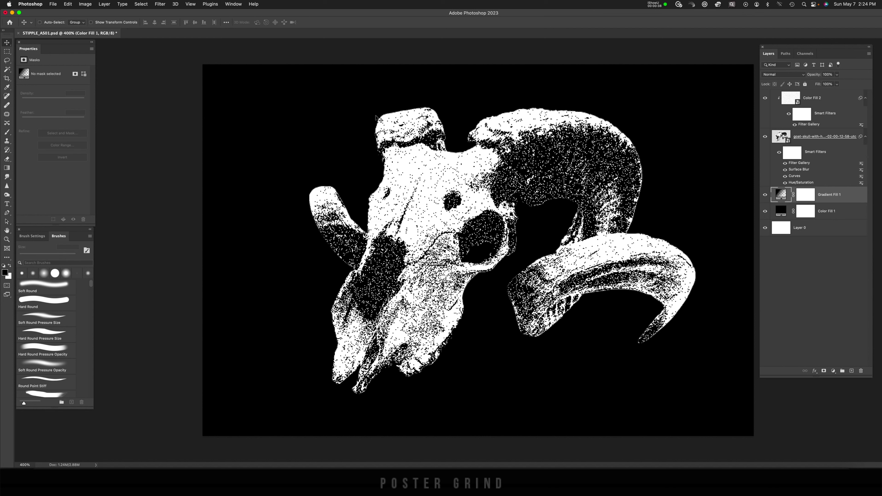
click(765, 211)
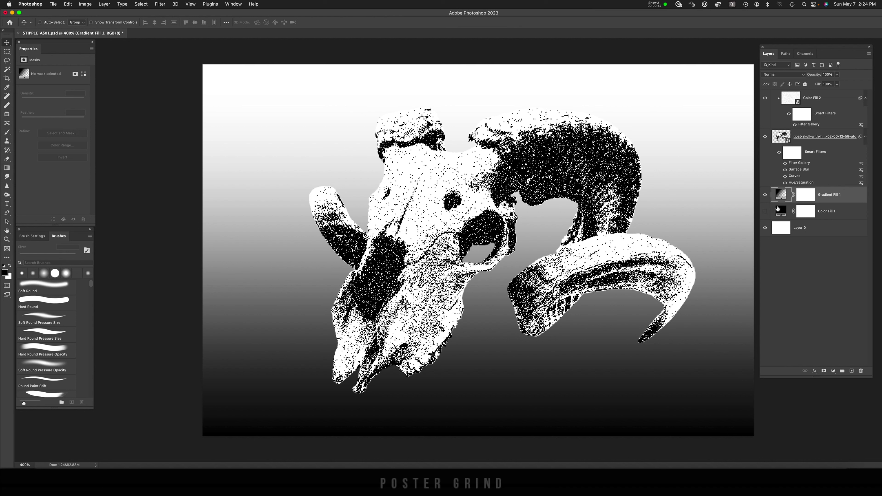
Convert Gradient Fill 1 to a smart object and apply a Stippled Grain filter (Intensity 38, Contrast 23)
right_click(849, 199)
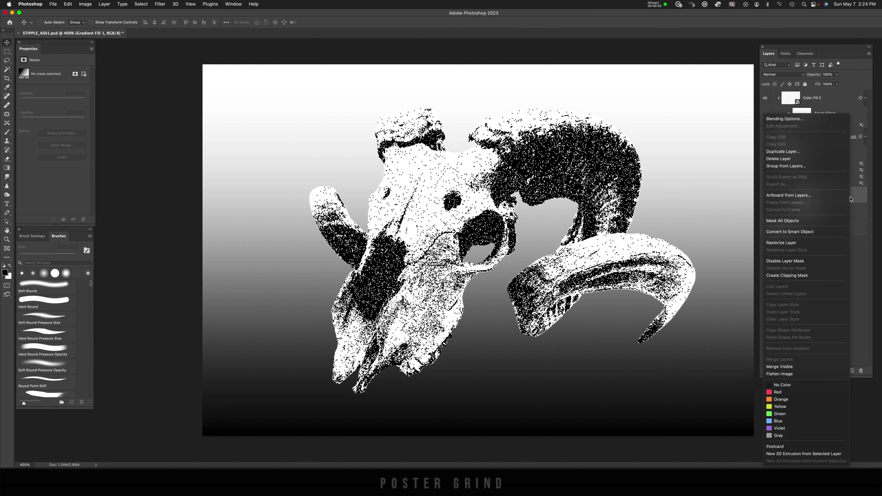
click(829, 232)
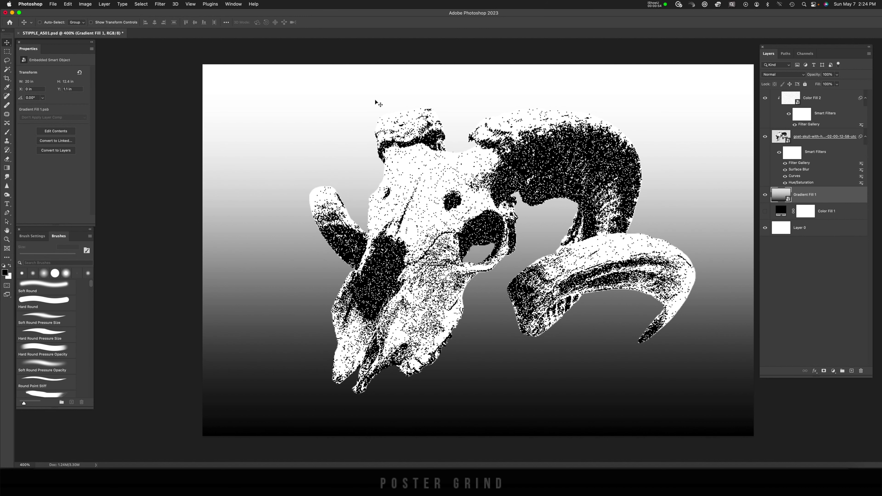
click(160, 4)
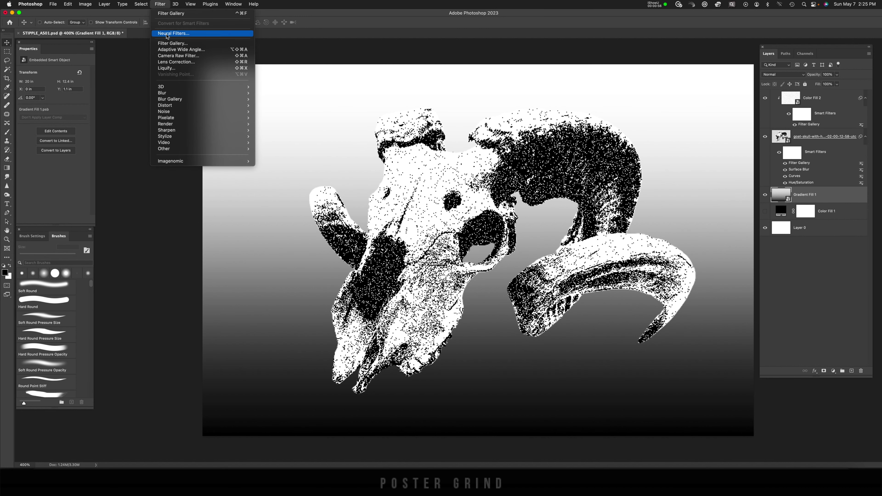
click(172, 43)
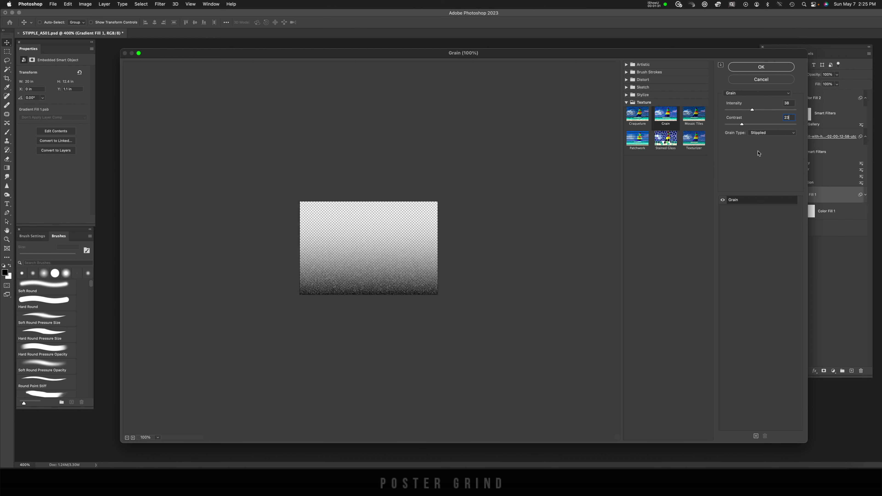
click(759, 68)
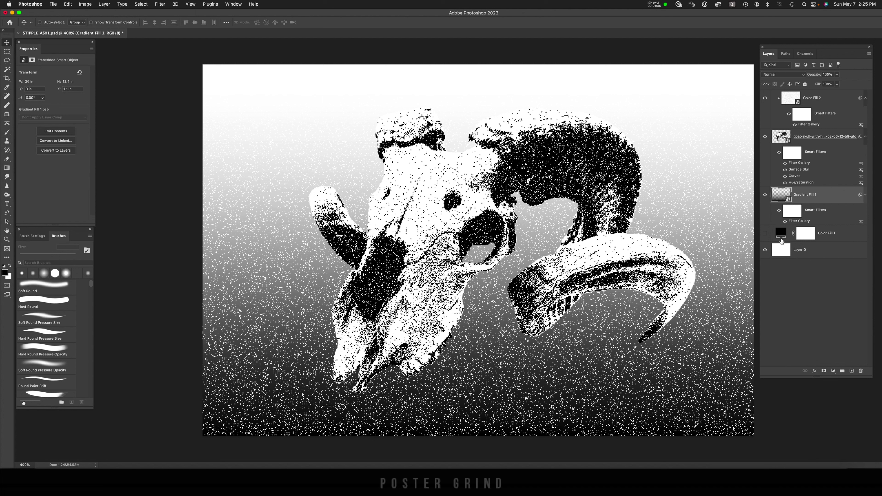
click(782, 237)
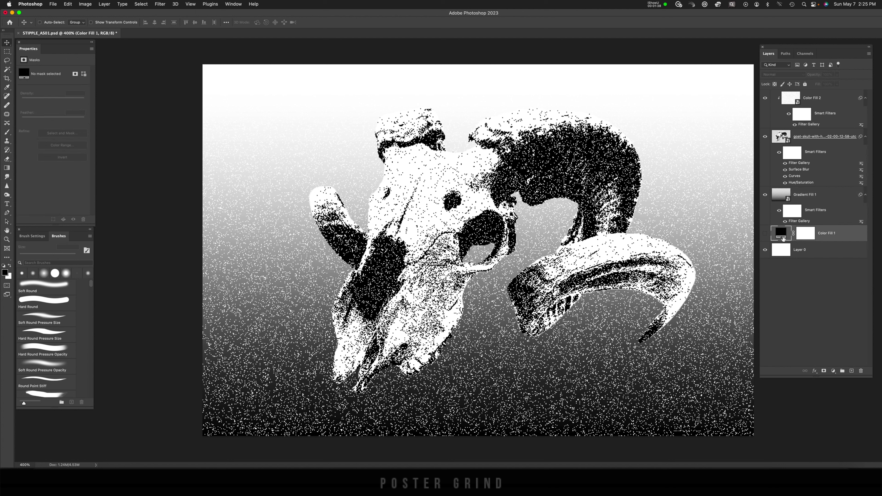
Make the black Color Fill 1 layer visible again so white speckles surround the skull
click(765, 234)
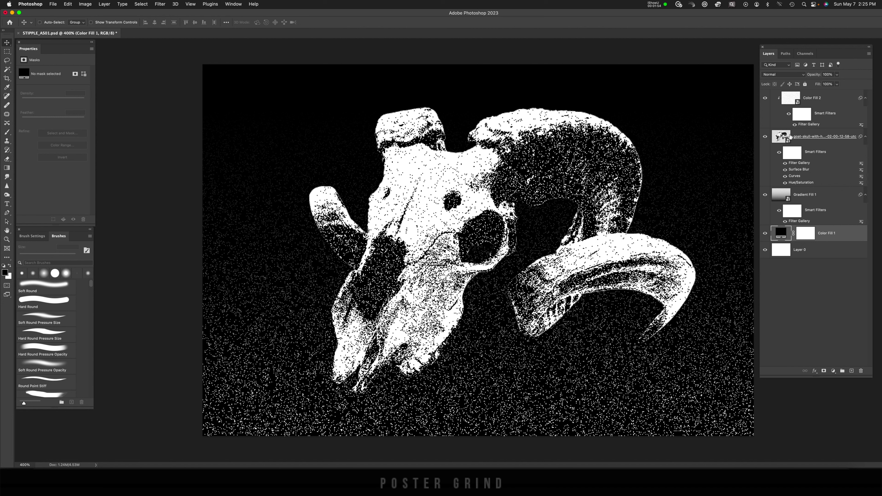
click(790, 103)
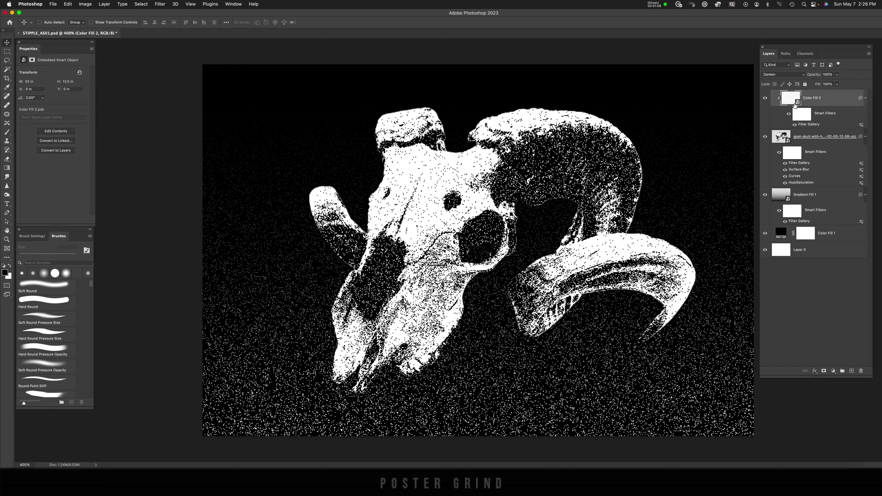
Add a new layer and type the text GRIND in white (ffffff) near the poster top
drag(796, 106, 853, 372)
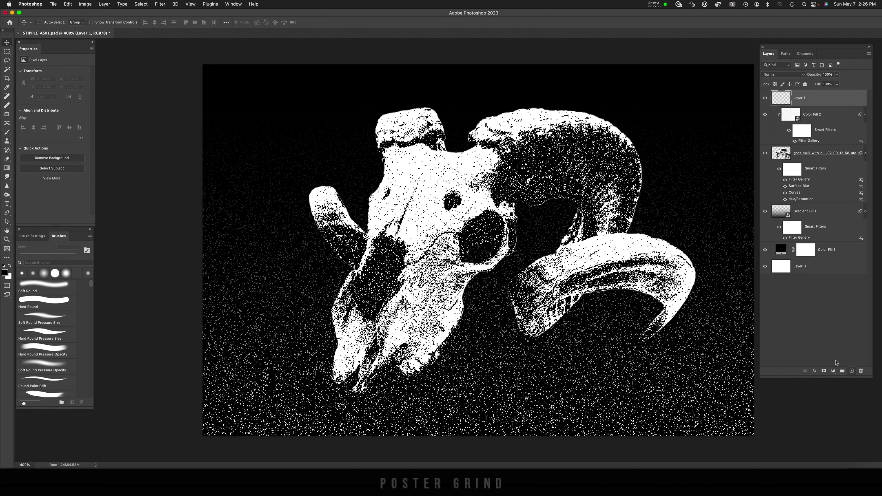
key(t)
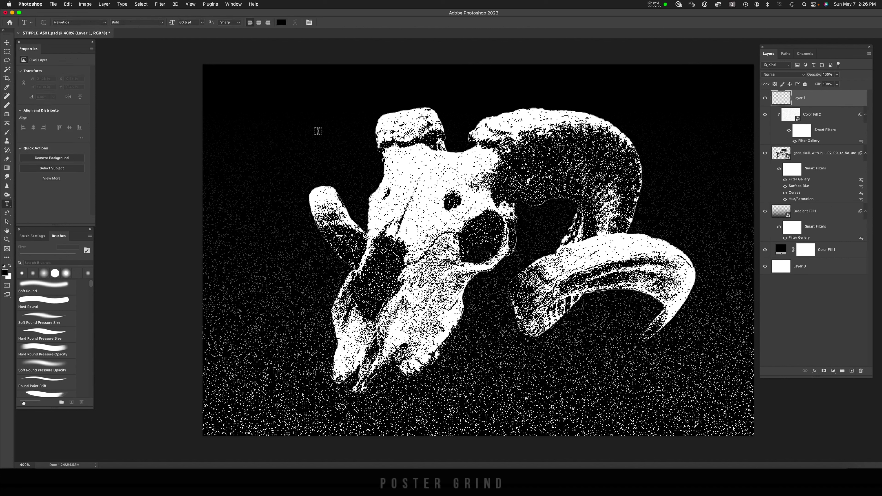
click(318, 131)
text(GRIND)
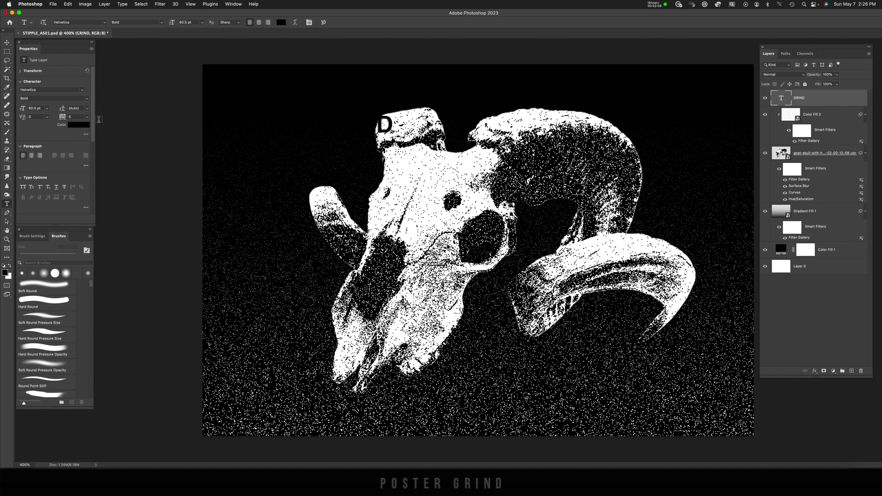
click(81, 125)
text(ffffff)
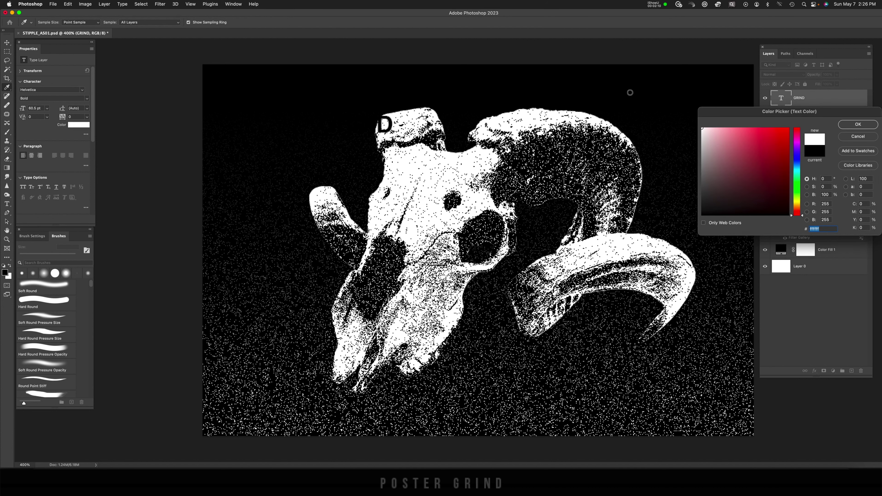
key(Return)
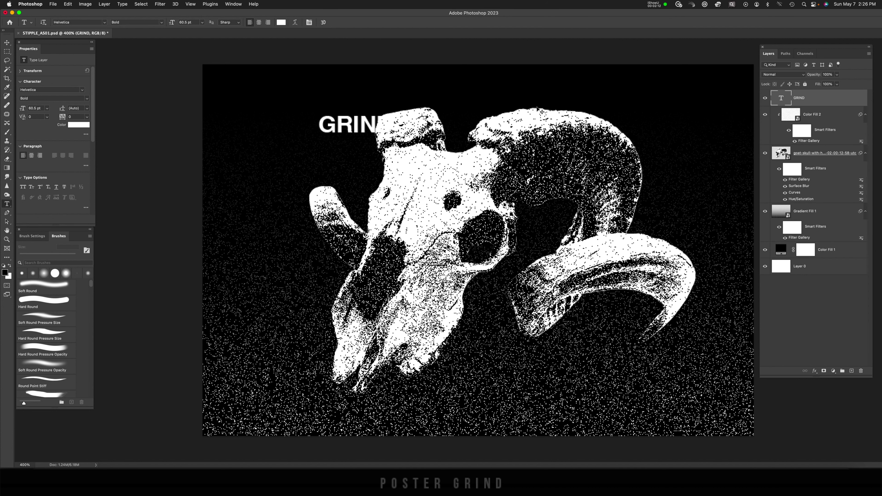
Scale GRIND to span the top of the poster and move its layer below the skull
key(super+t)
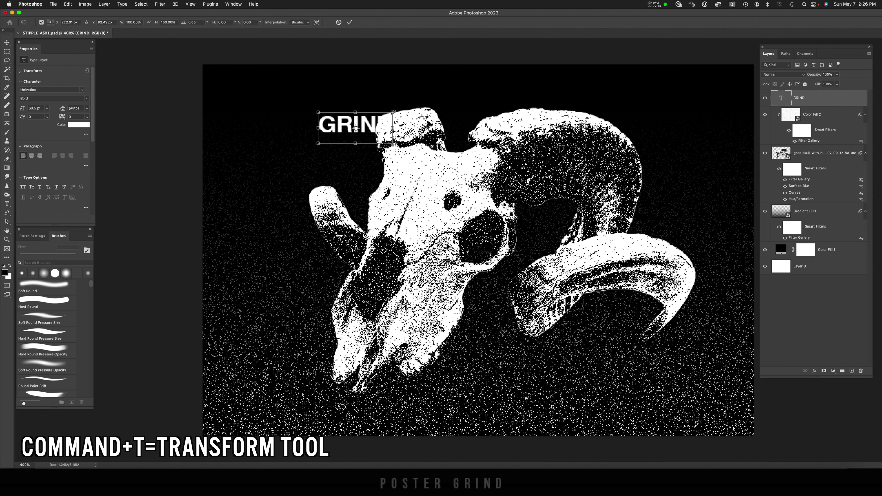
drag(393, 142, 689, 208)
drag(416, 125, 535, 146)
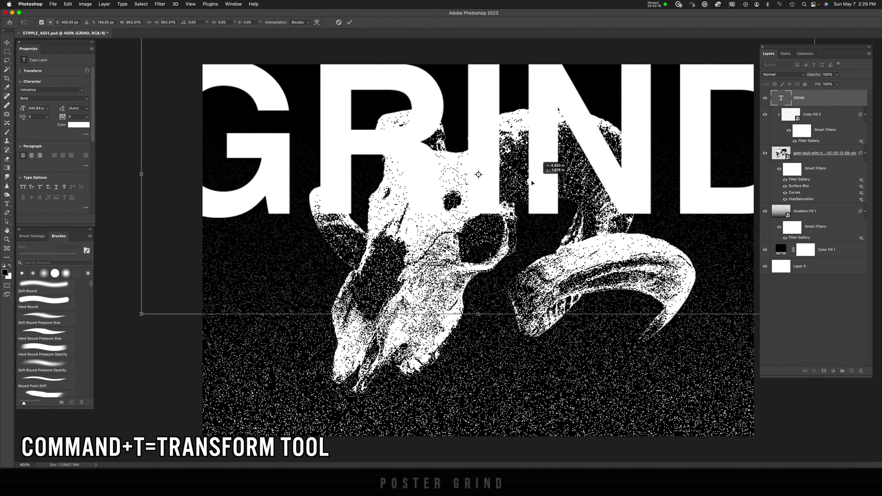
key(Return)
drag(780, 97, 780, 196)
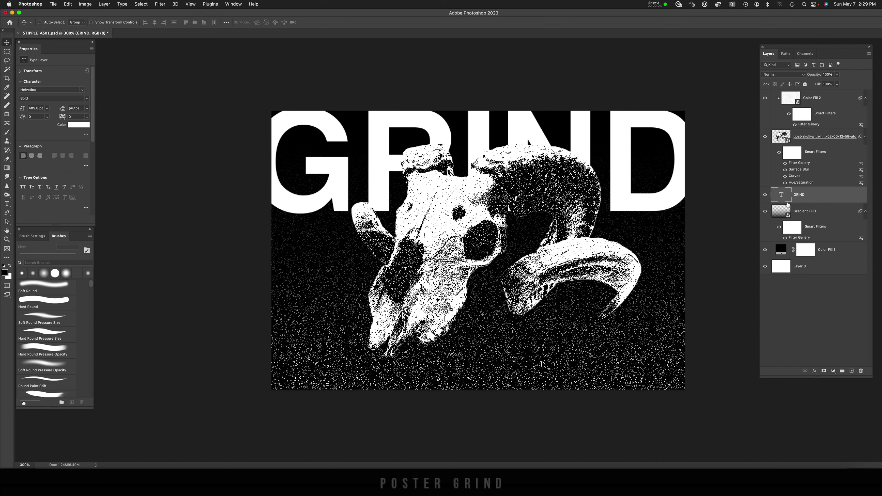
Split GRIND's Underlying Layer Blend If black slider so it fades into the dark background, then nudge it down
double_click(845, 200)
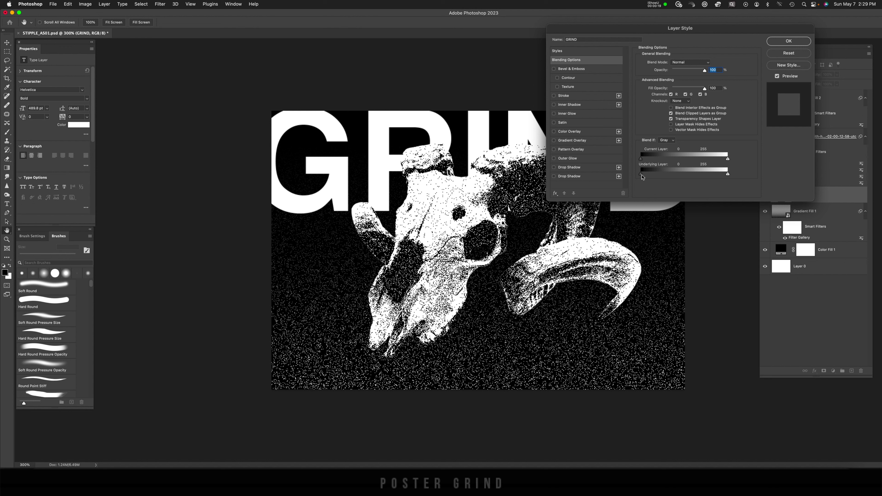
drag(642, 177, 680, 178)
key(Return)
key(shift+Down)
key(shift+Down)
key(shift+Down)
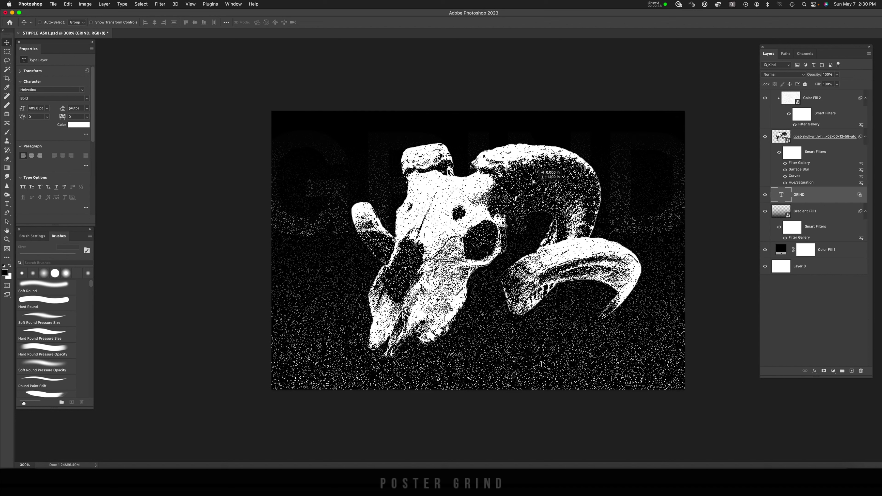
key(shift+Down)
key(shift+Down)
key(shift+Down)
key(shift+Down)
key(shift+Down)
key(shift+Down)
key(shift+Down)
key(shift+Down)
key(shift+Down)
key(shift+Down)
key(shift+Down)
key(shift+Down)
key(shift+Down)
key(shift+Down)
key(shift+Down)
key(shift+Down)
key(shift+Down)
key(shift+Down)
key(shift+Down)
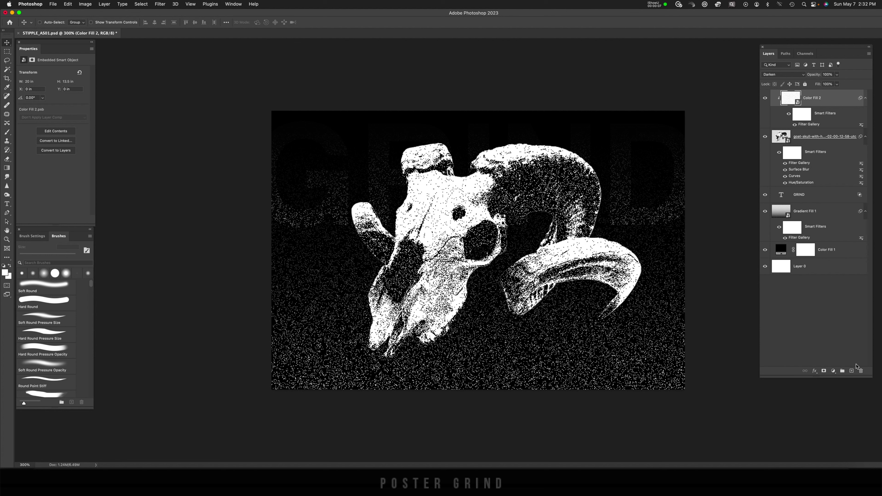
Stamp all visible layers into a new Layer 1 and convert it to a smart object
click(852, 371)
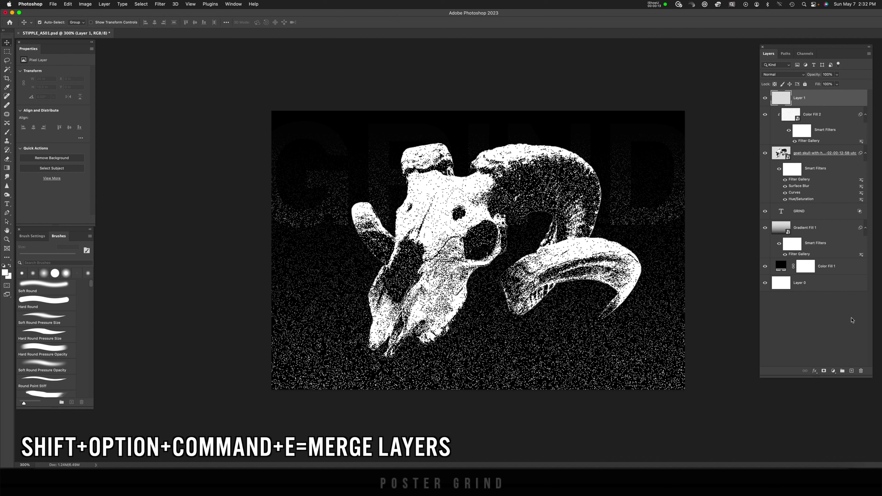
key(shift+alt+super+e)
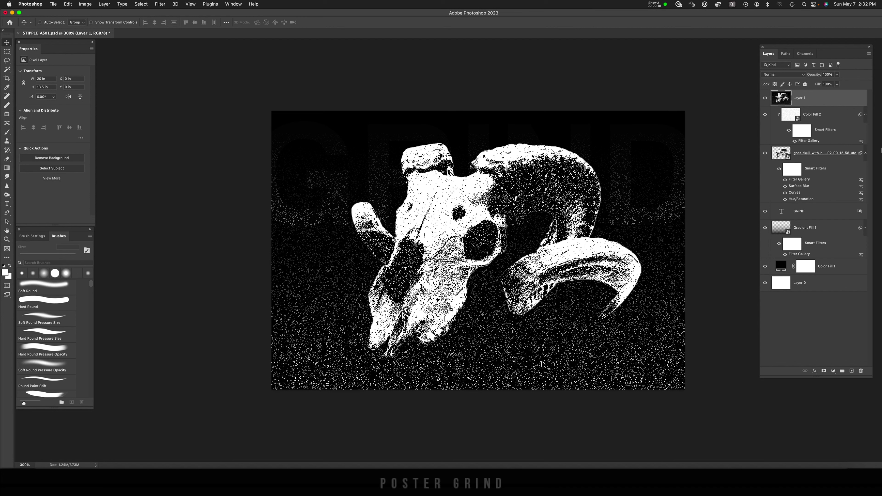
right_click(839, 100)
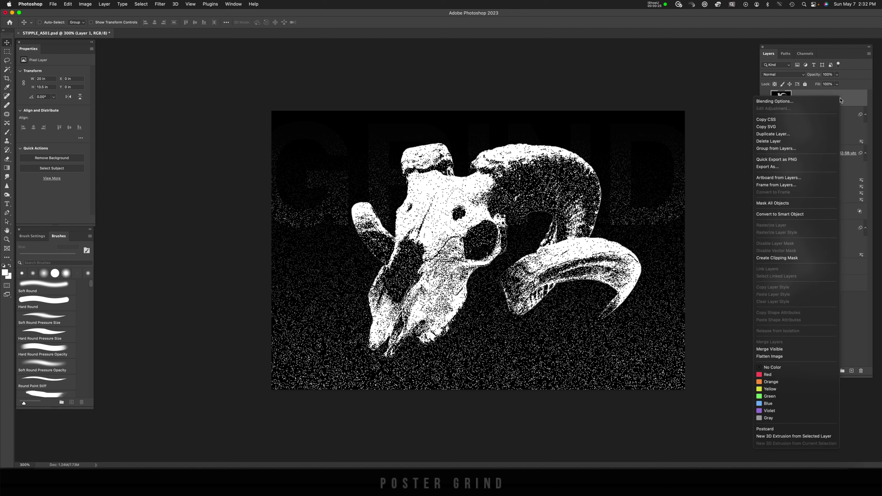
click(821, 216)
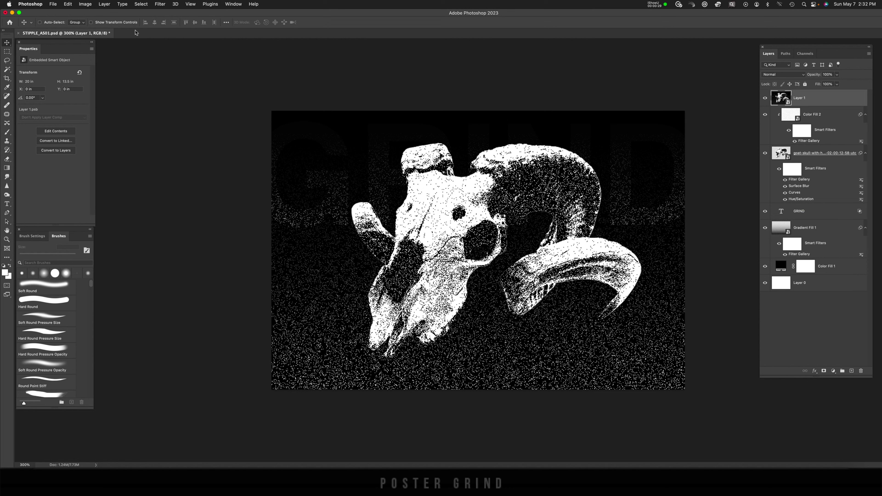
Apply a Gaussian Blur with a 0.3-pixel radius to Layer 1 as a smart filter
click(159, 5)
mouse_move(174, 93)
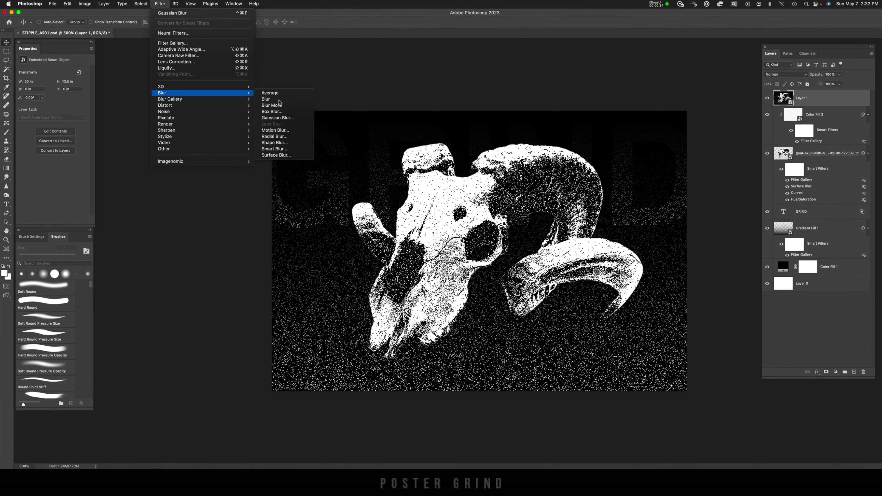
click(274, 118)
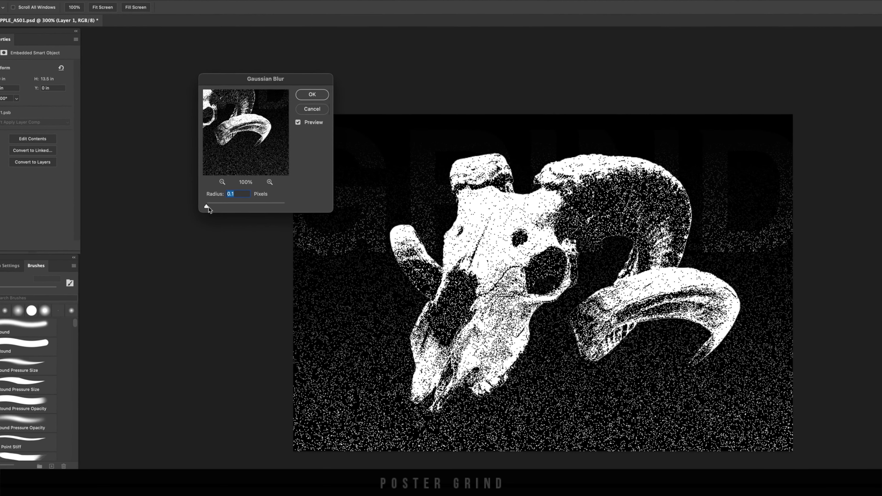
drag(208, 209, 208, 209)
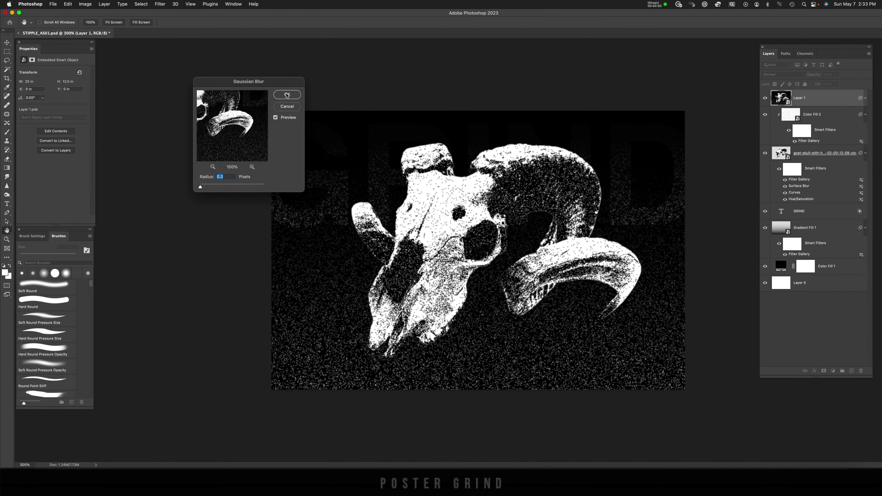
click(287, 95)
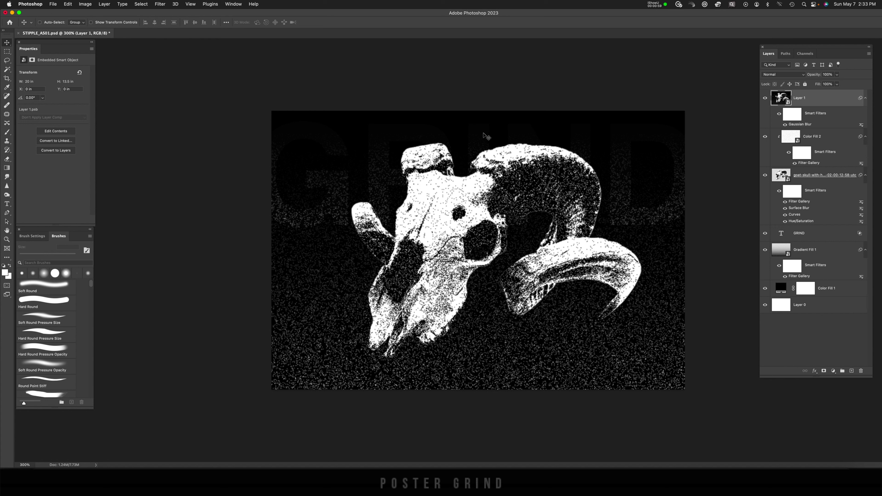
Resample the image from 40 to 150 pixels per inch in Image Size
click(85, 4)
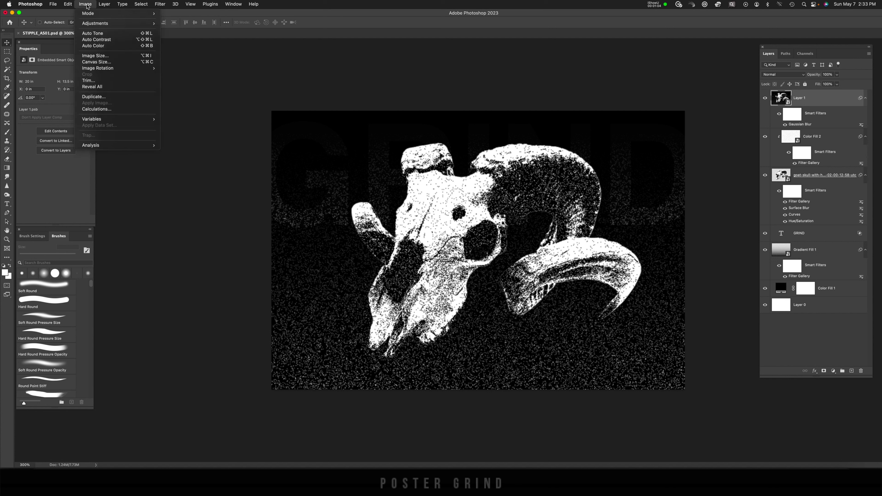
click(100, 56)
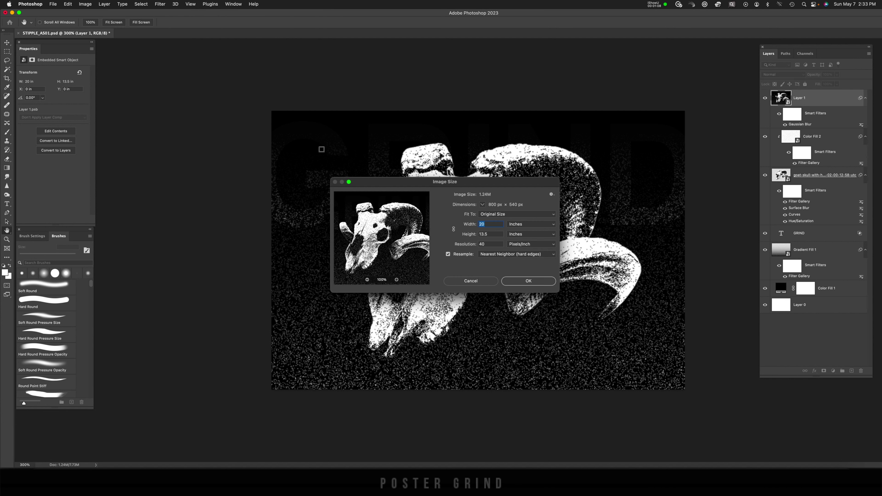
click(454, 242)
text(150)
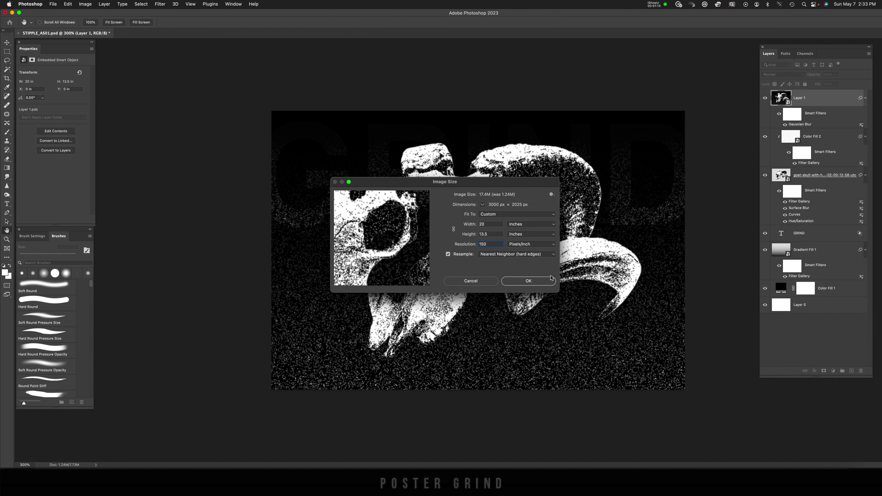
click(549, 280)
Hide and reshow Layer 1 to compare the blurred merge against the layers below
key(ctrl+0)
key(v)
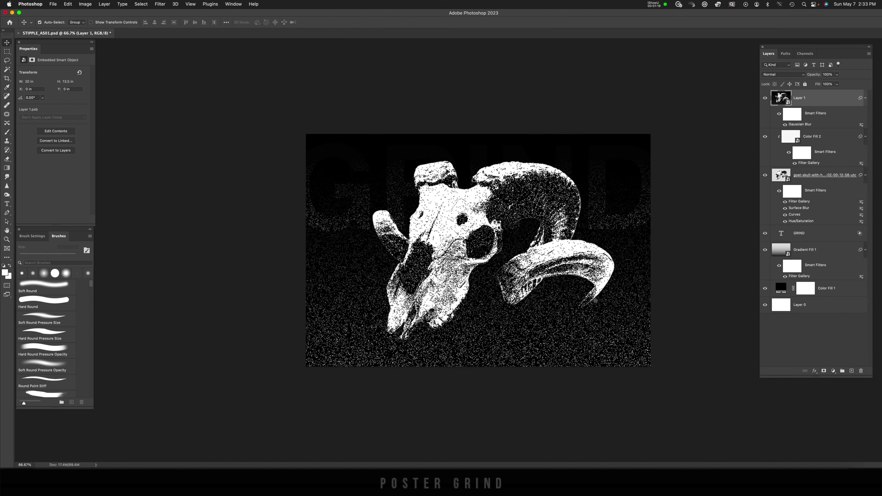
key(ctrl+minus)
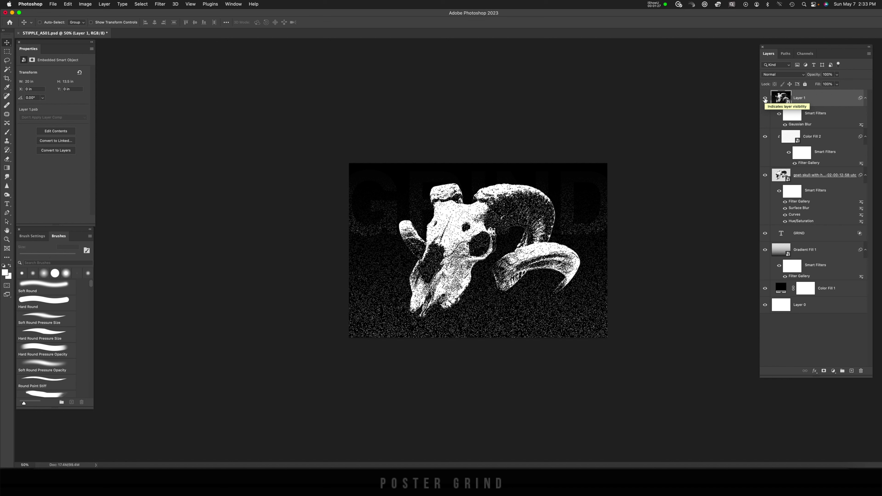
click(765, 99)
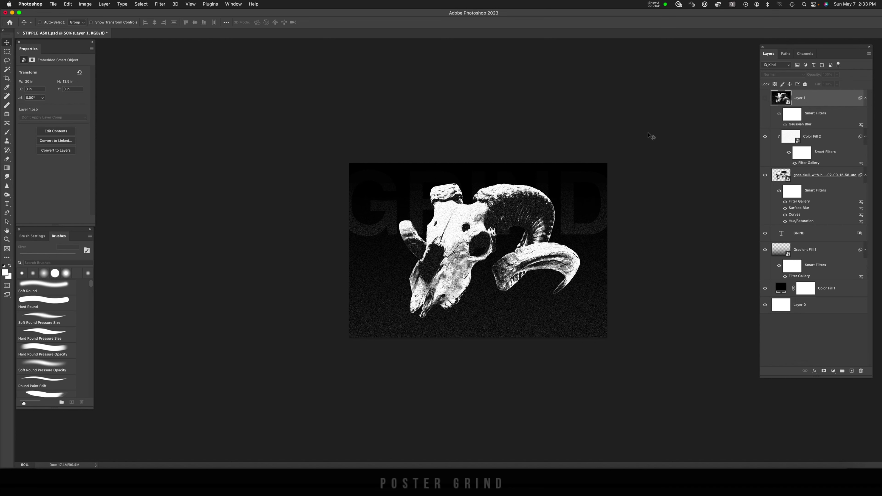
key(super+equal)
key(super+equal)
key(super+equal)
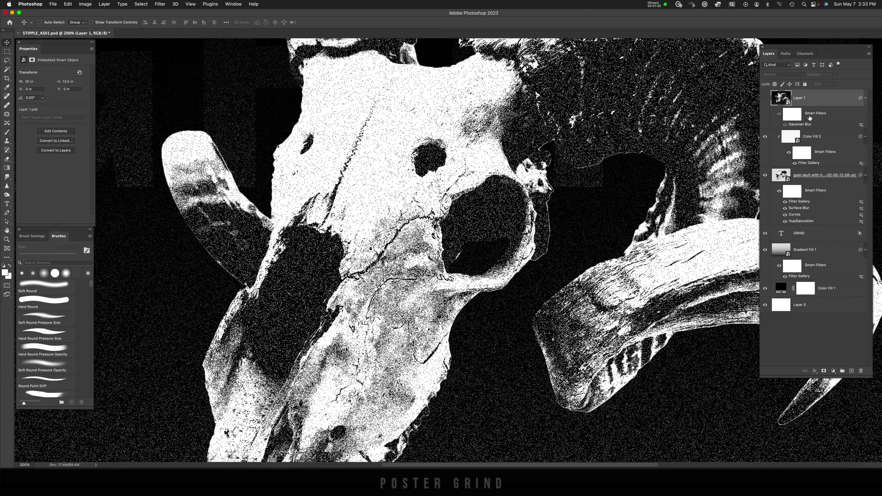
click(767, 101)
key(super+minus)
key(super+minus)
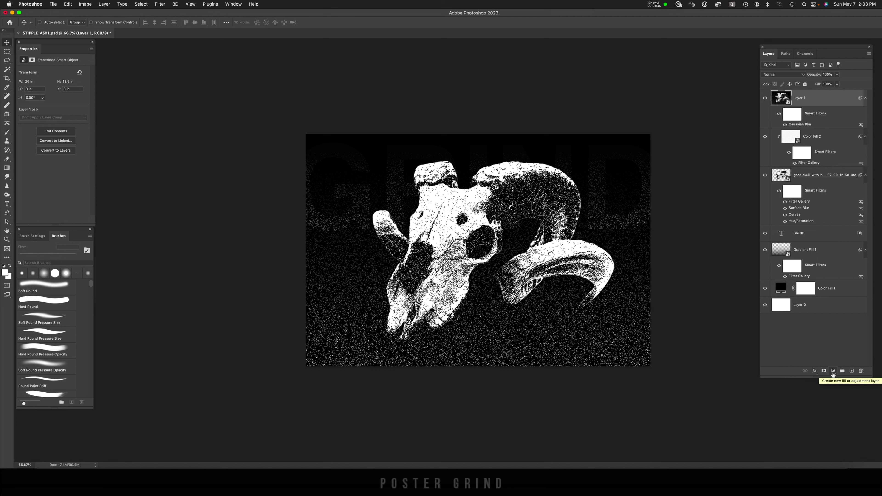
Add a dark red Solid Color fill layer (RGB 223, 19, 19) at the top of the stack
click(833, 371)
click(834, 380)
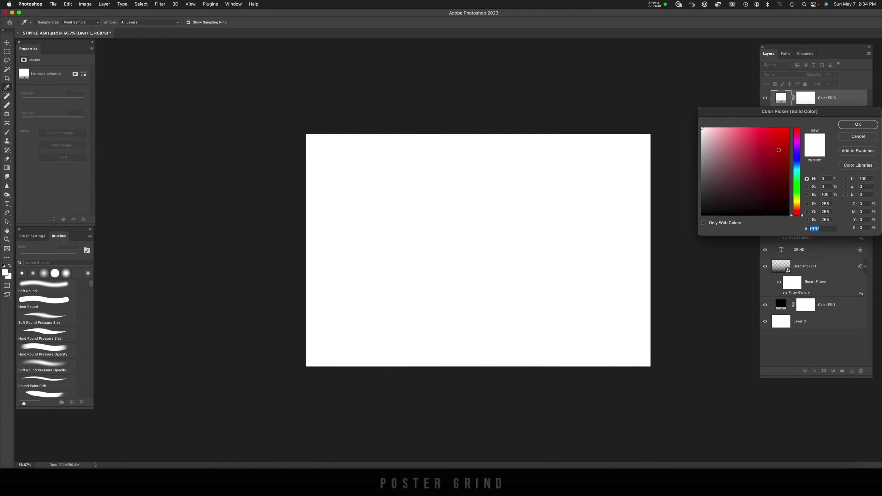
drag(769, 148, 783, 151)
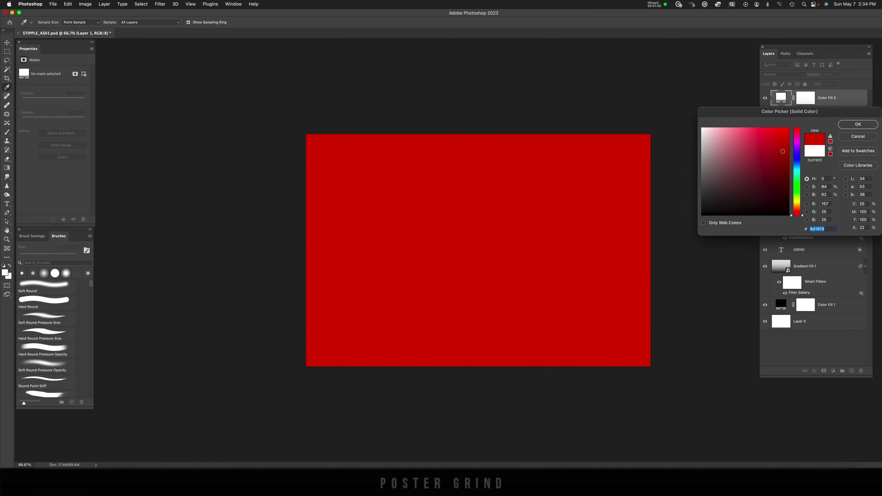
click(858, 125)
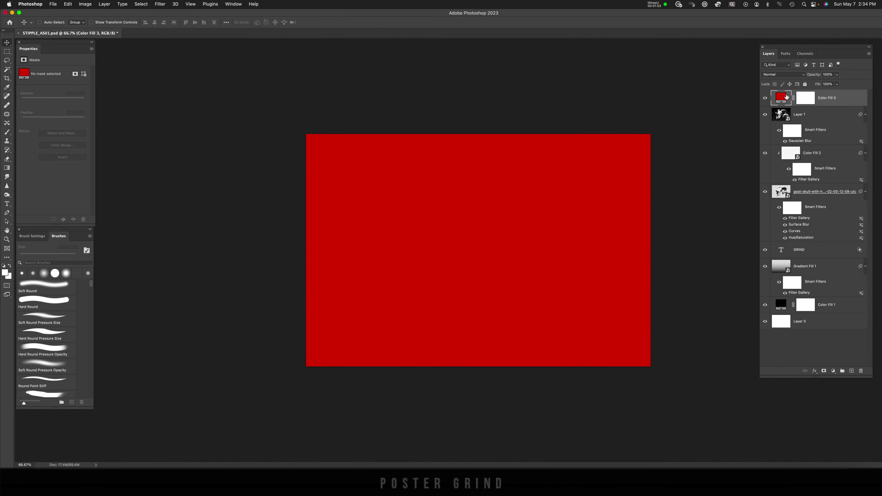
click(783, 75)
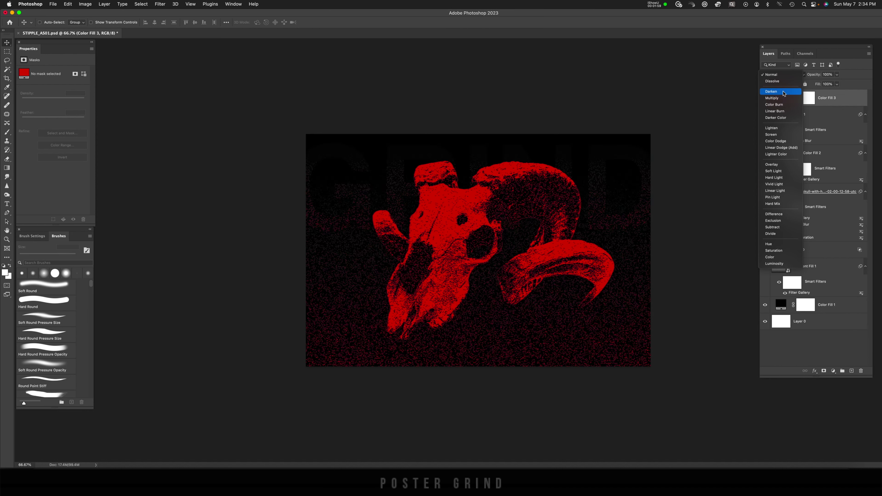
Set Color Fill 3 to Darken and change its colour to a low-saturation magenta purple
click(783, 93)
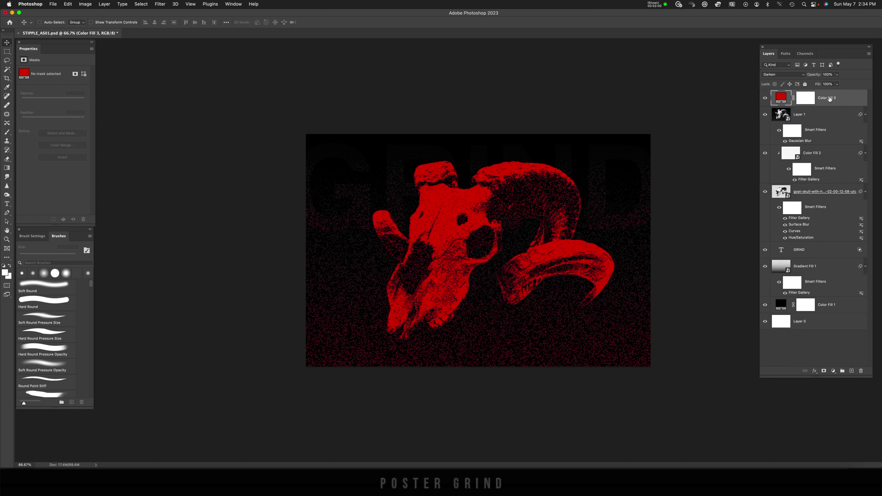
double_click(779, 101)
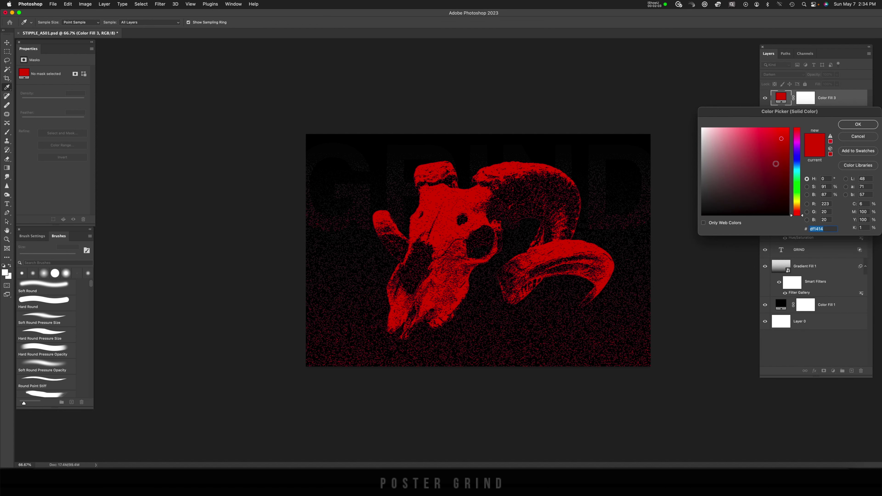
click(799, 143)
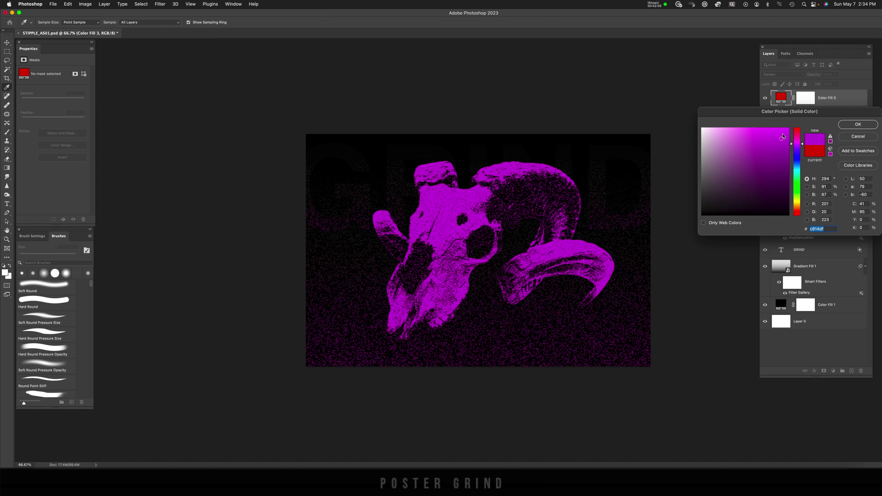
mouse_move(761, 157)
mouse_down()
mouse_move(723, 150)
mouse_move(723, 165)
mouse_move(726, 144)
mouse_up()
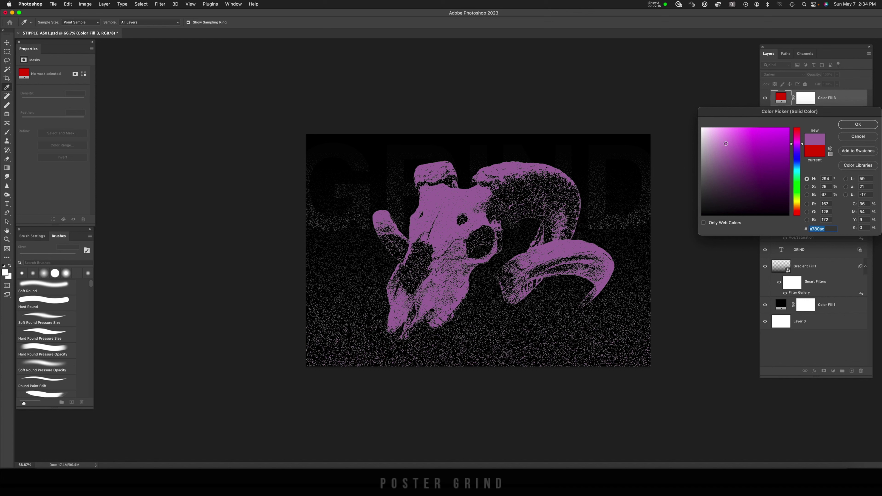